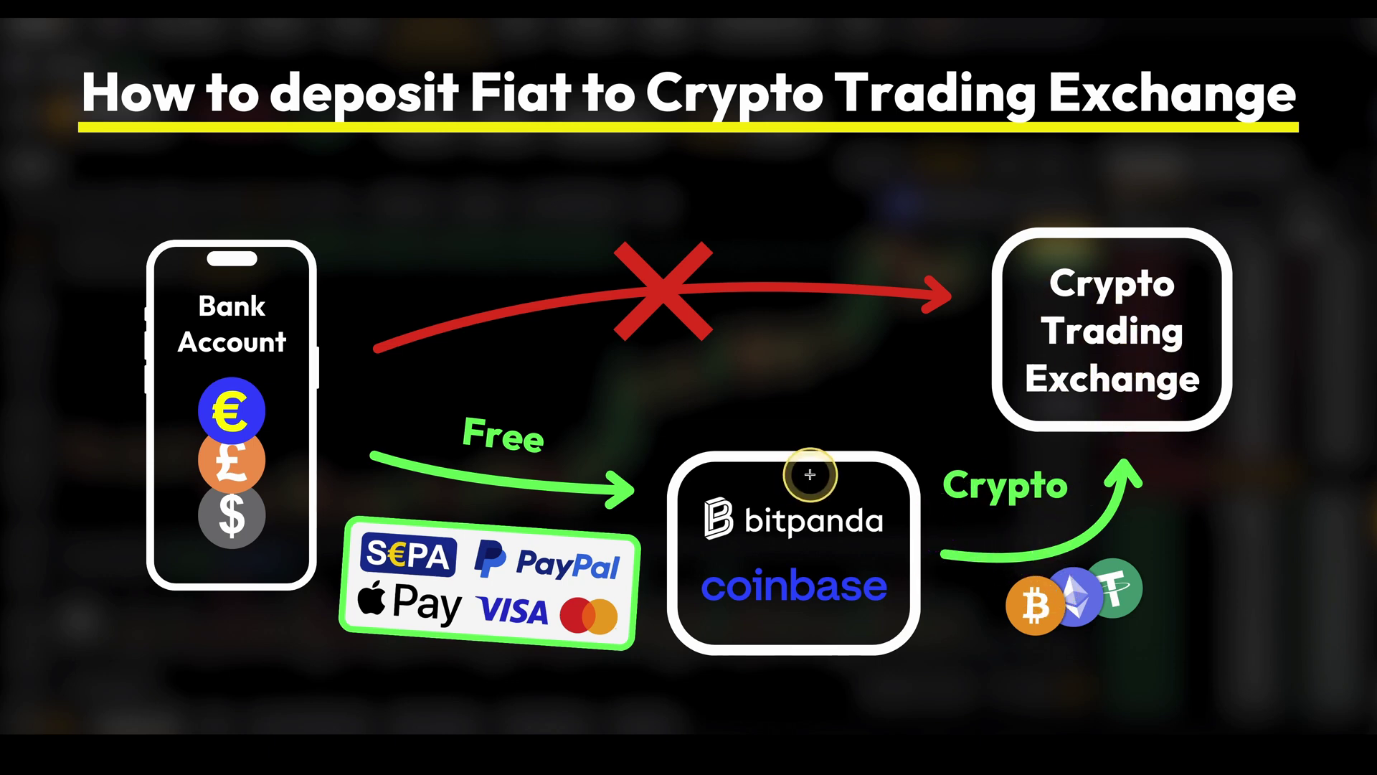
Step: Circle the Bitpanda logo on the explainer slide's fiat-to-exchange diagram
{"action": "mouse_move", "coordinate": [768, 491]}
{"action": "left_mouse_down"}
{"action": "mouse_move", "coordinate": [686, 520]}
{"action": "mouse_move", "coordinate": [905, 532]}
{"action": "mouse_move", "coordinate": [766, 486]}
{"action": "left_mouse_up"}
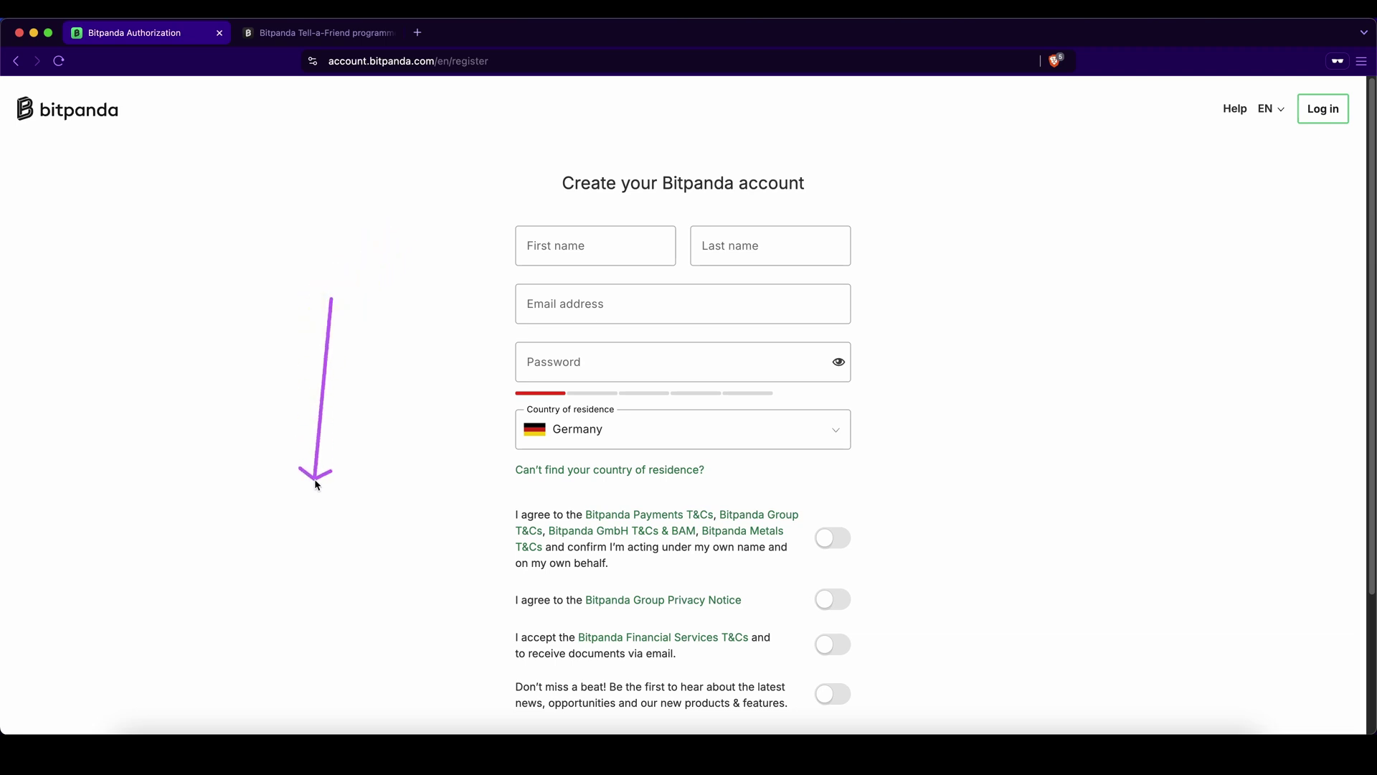
Step: Annotate the signup form, then point an arrow at the €100 total reward in the Tell-a-Friend table
{"action": "left_click_drag", "start_coordinate": [317, 485], "coordinate": [320, 652]}
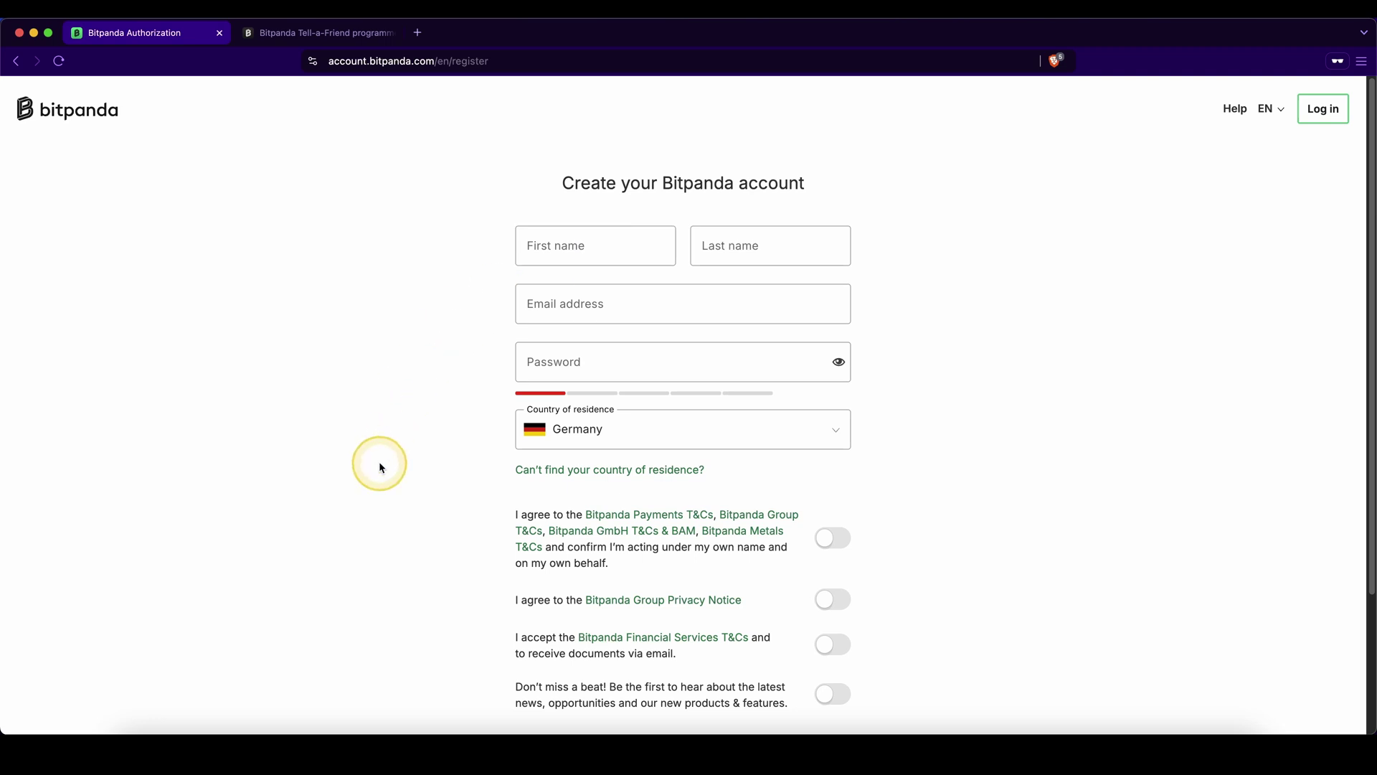
{"action": "scroll", "coordinate": [846, 402], "scroll_direction": "down", "scroll_amount": 3}
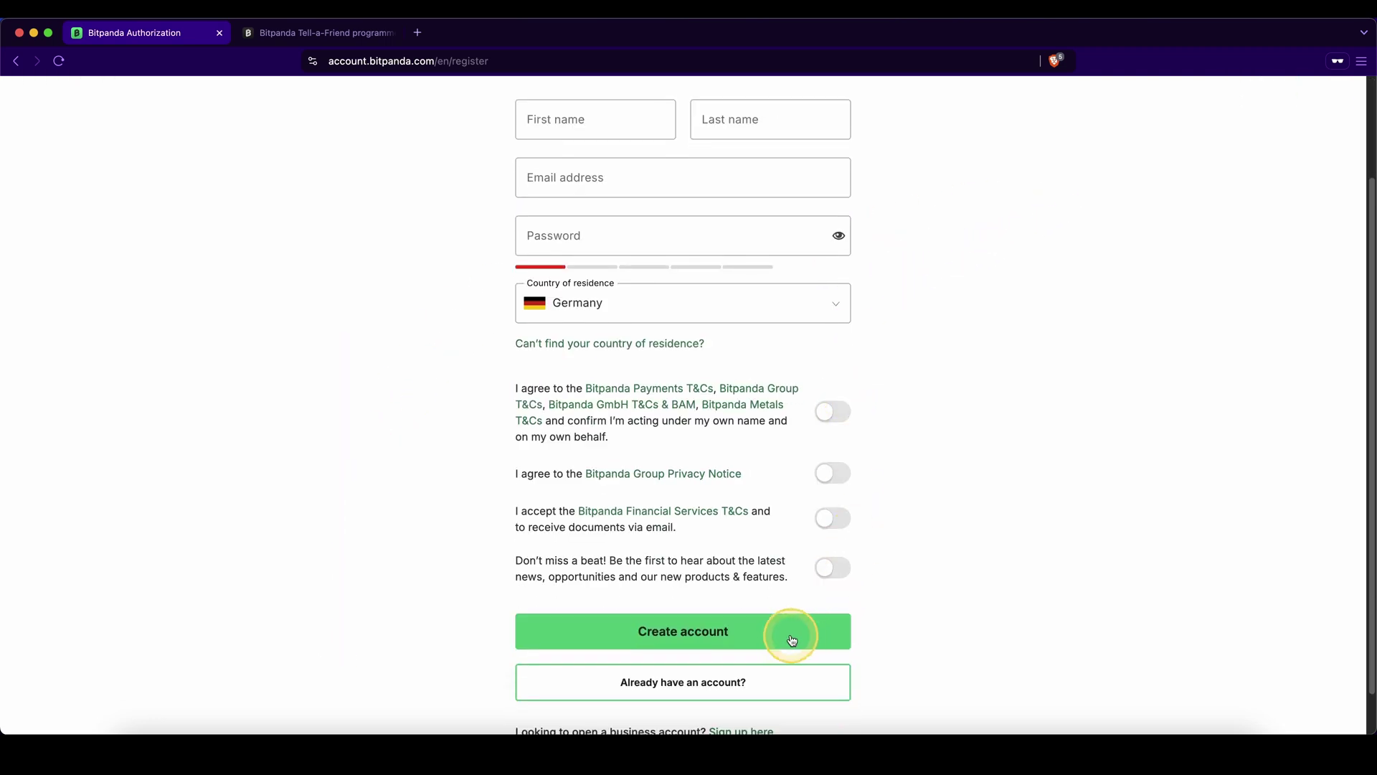
{"action": "key", "text": "ctrl+Tab"}
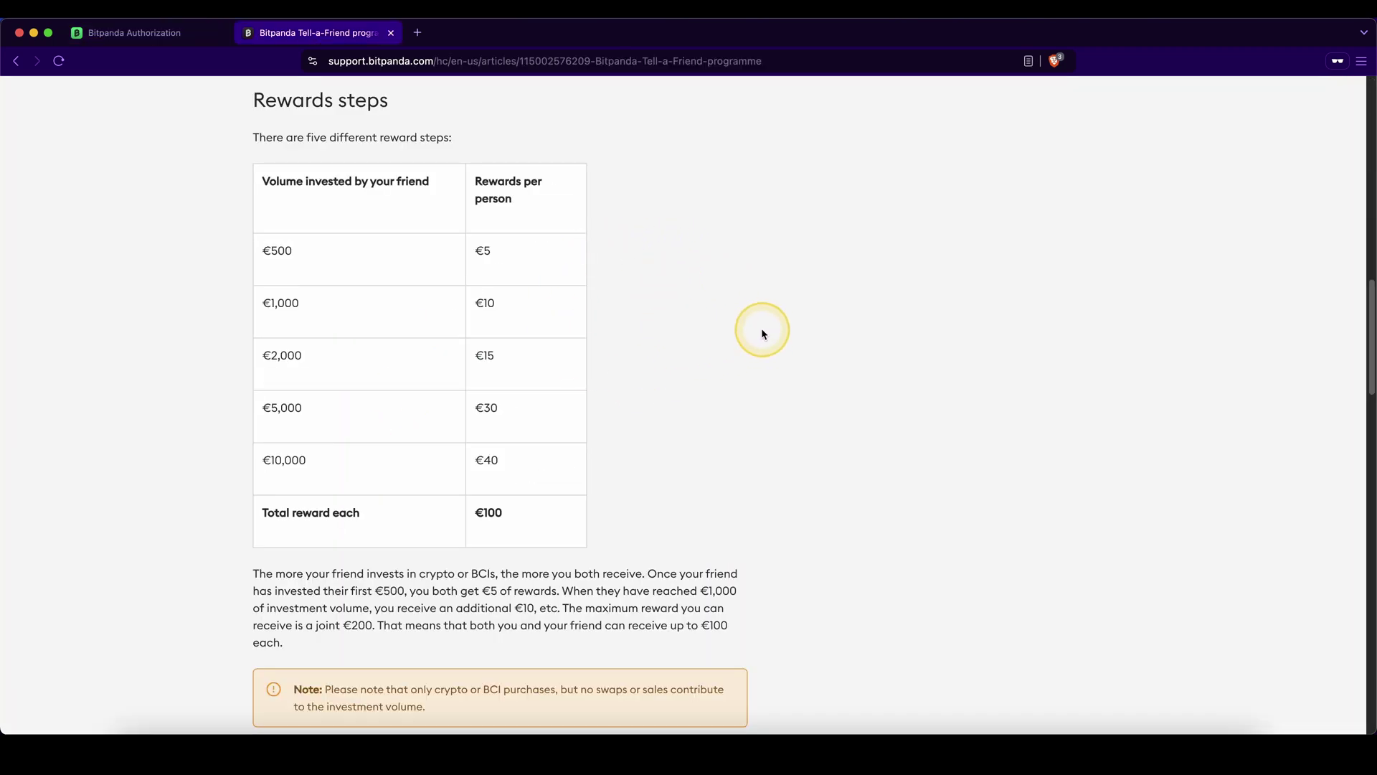
{"action": "mouse_move", "coordinate": [756, 364]}
{"action": "left_mouse_down"}
{"action": "mouse_move", "coordinate": [548, 283]}
{"action": "mouse_move", "coordinate": [523, 384]}
{"action": "mouse_move", "coordinate": [520, 528]}
{"action": "left_mouse_up"}
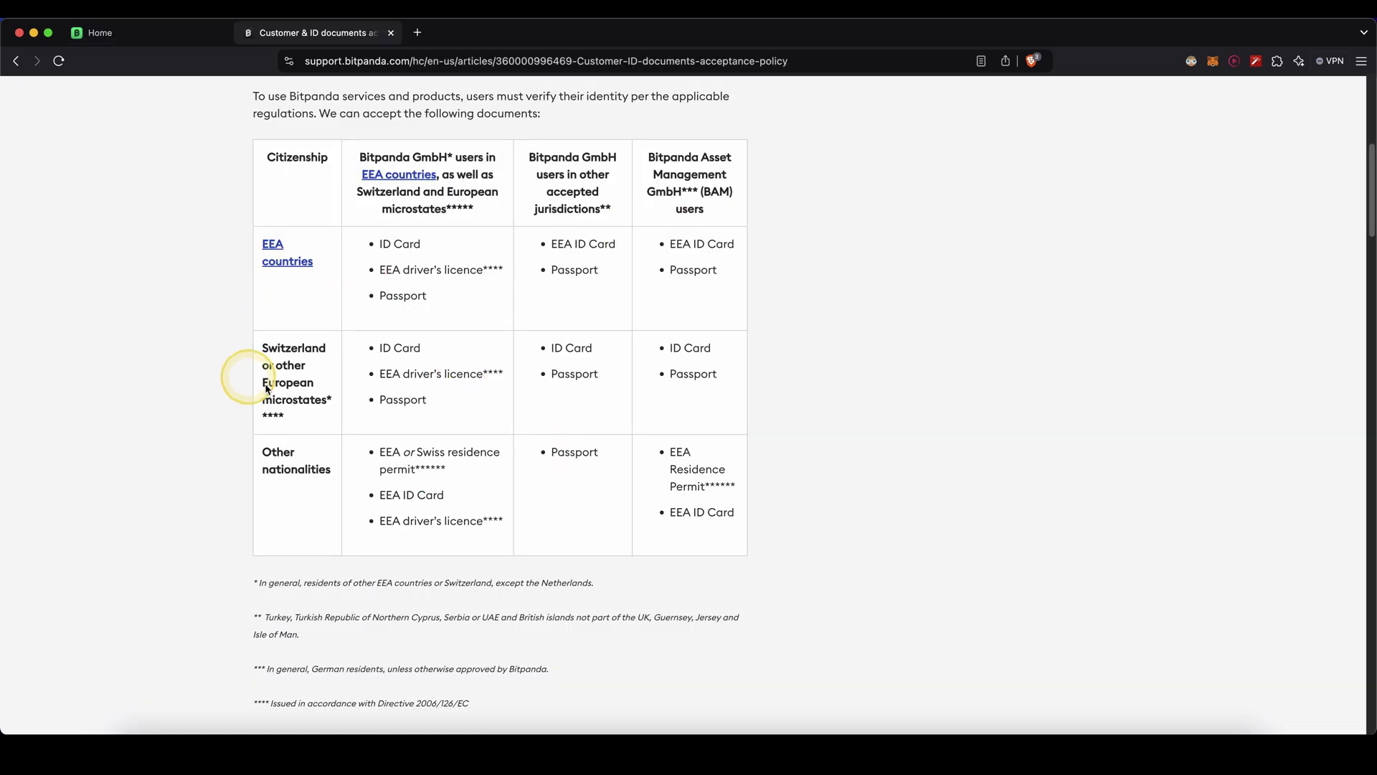
Step: Mark the ID Card document in the verification help, go back, and close the help tab
{"action": "mouse_move", "coordinate": [394, 228]}
{"action": "left_mouse_down"}
{"action": "mouse_move", "coordinate": [355, 239]}
{"action": "mouse_move", "coordinate": [444, 262]}
{"action": "mouse_move", "coordinate": [393, 305]}
{"action": "mouse_move", "coordinate": [445, 315]}
{"action": "left_mouse_up"}
{"action": "key", "text": "super+bracketleft"}
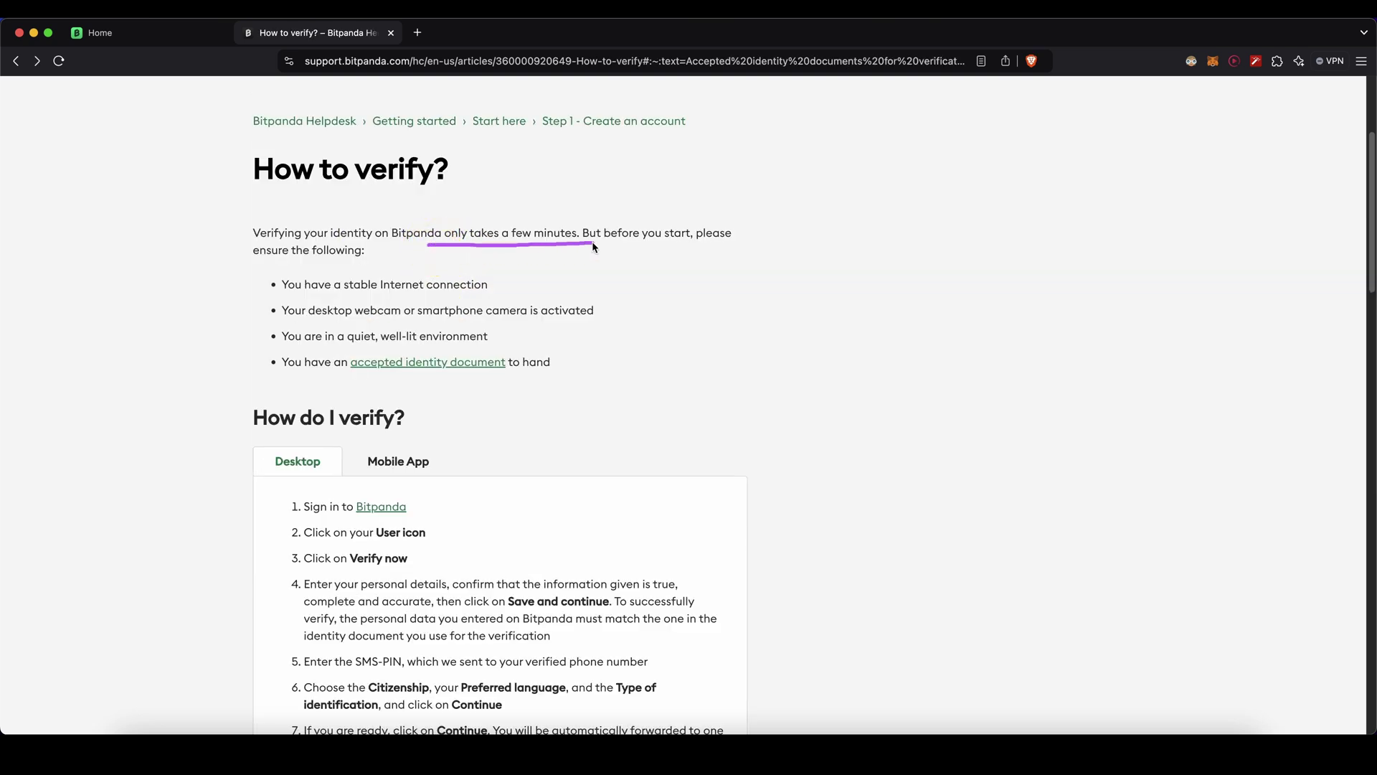
{"action": "key", "text": "super+w"}
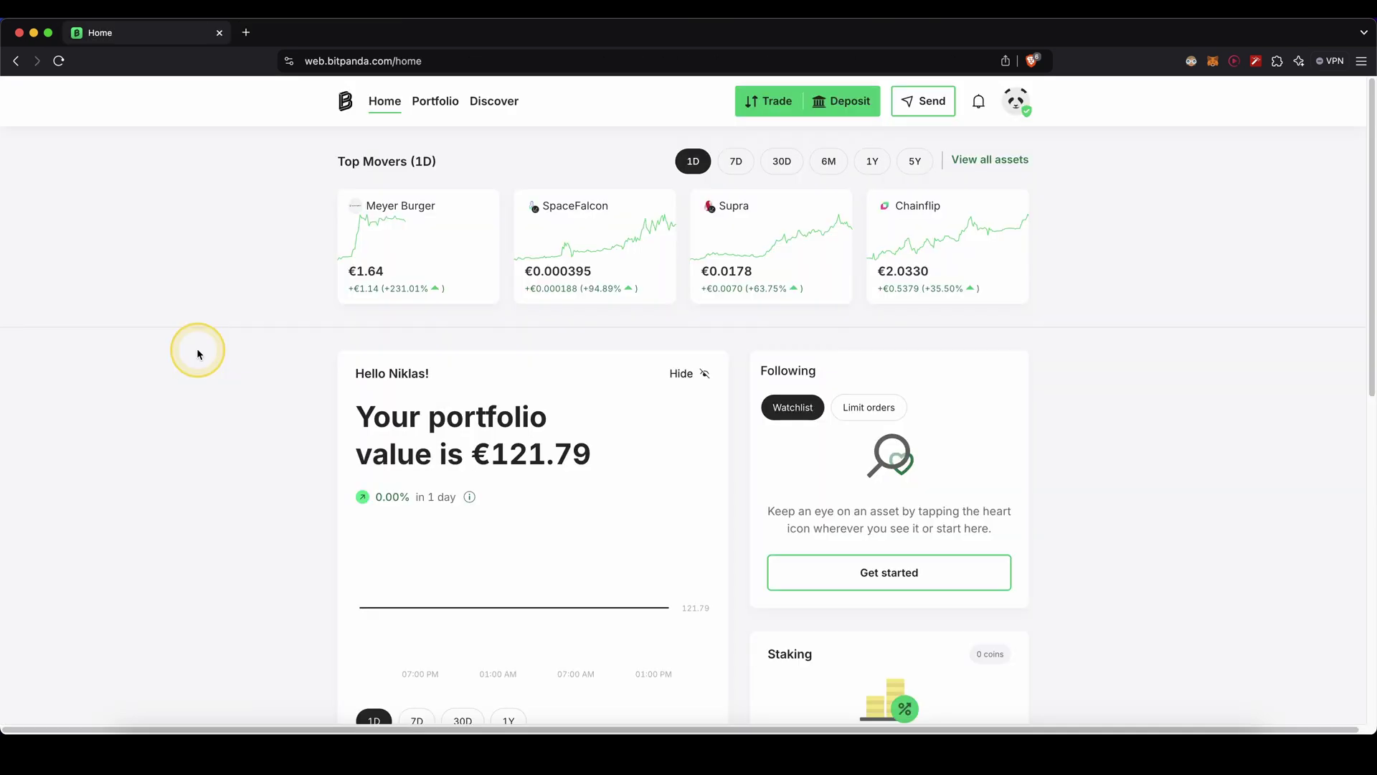
Step: Start a new deposit of fiat currency into the Euro wallet
{"action": "left_click", "coordinate": [841, 102]}
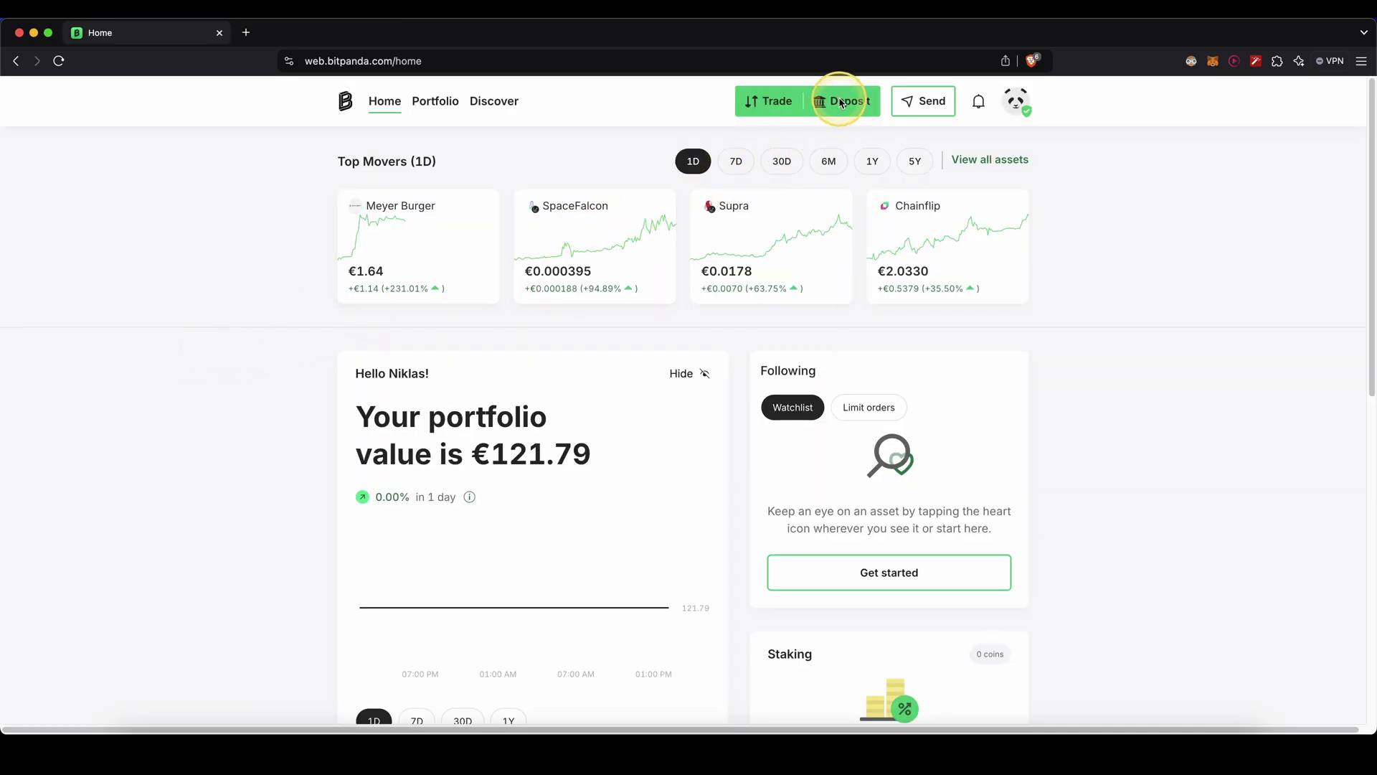
{"action": "left_click", "coordinate": [599, 368]}
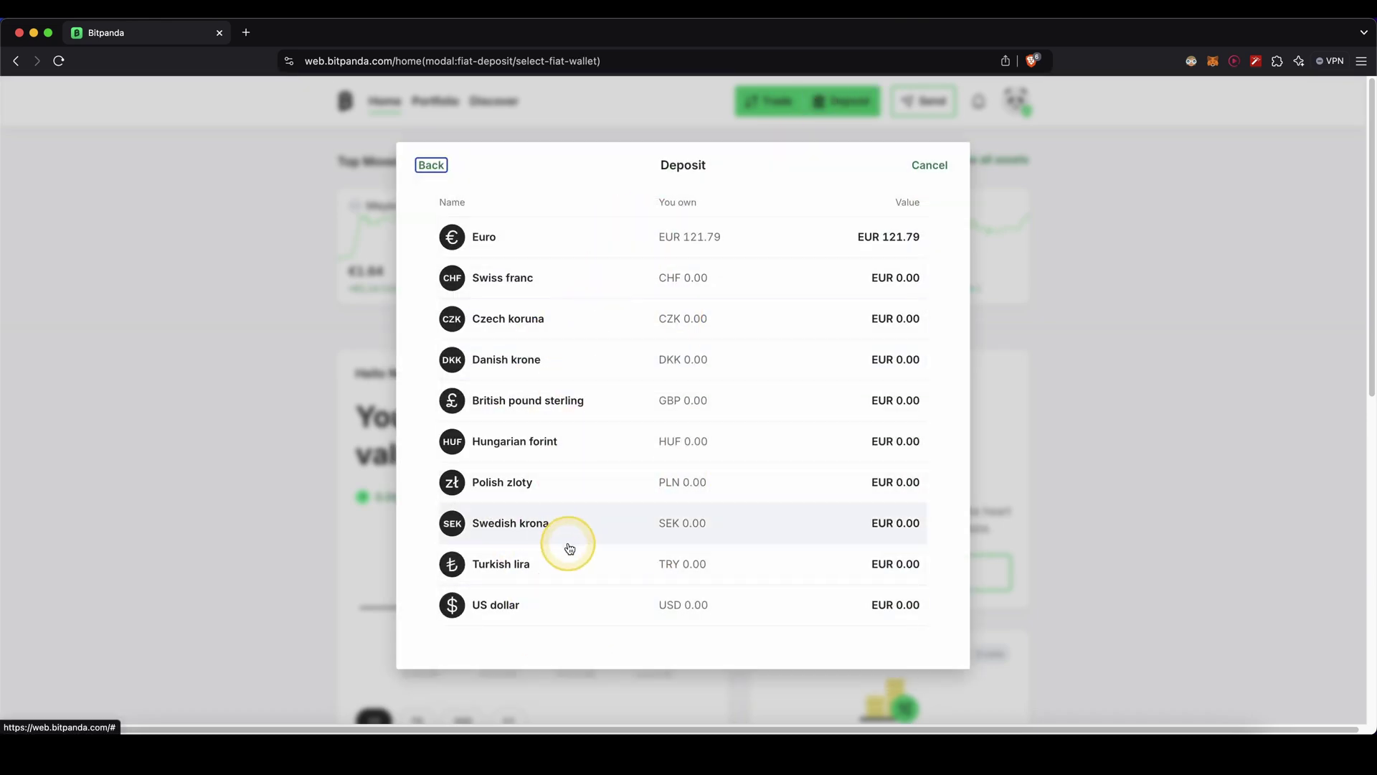
{"action": "left_click", "coordinate": [542, 235]}
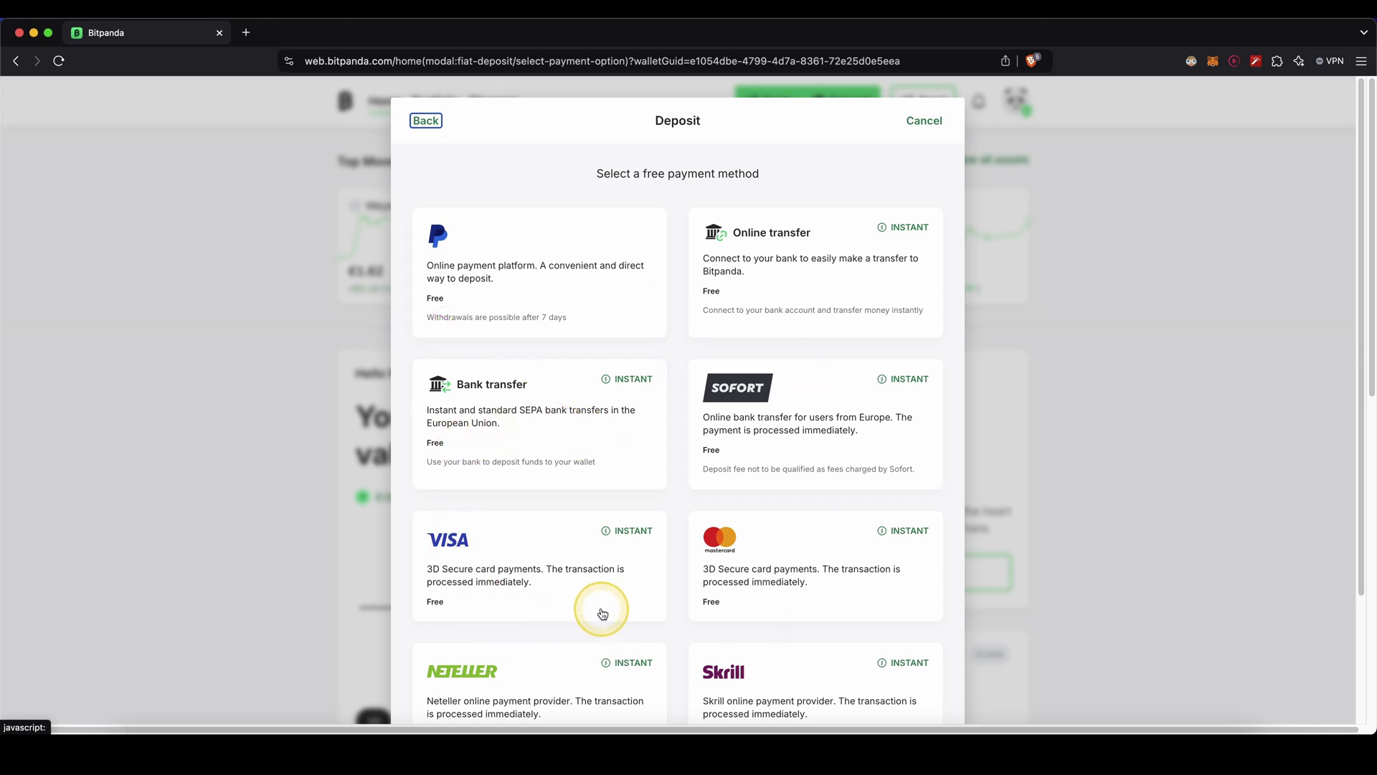
Step: Confirm a EUR 1,000 bank-transfer deposit with both confirmations accepted
{"action": "left_click", "coordinate": [543, 440]}
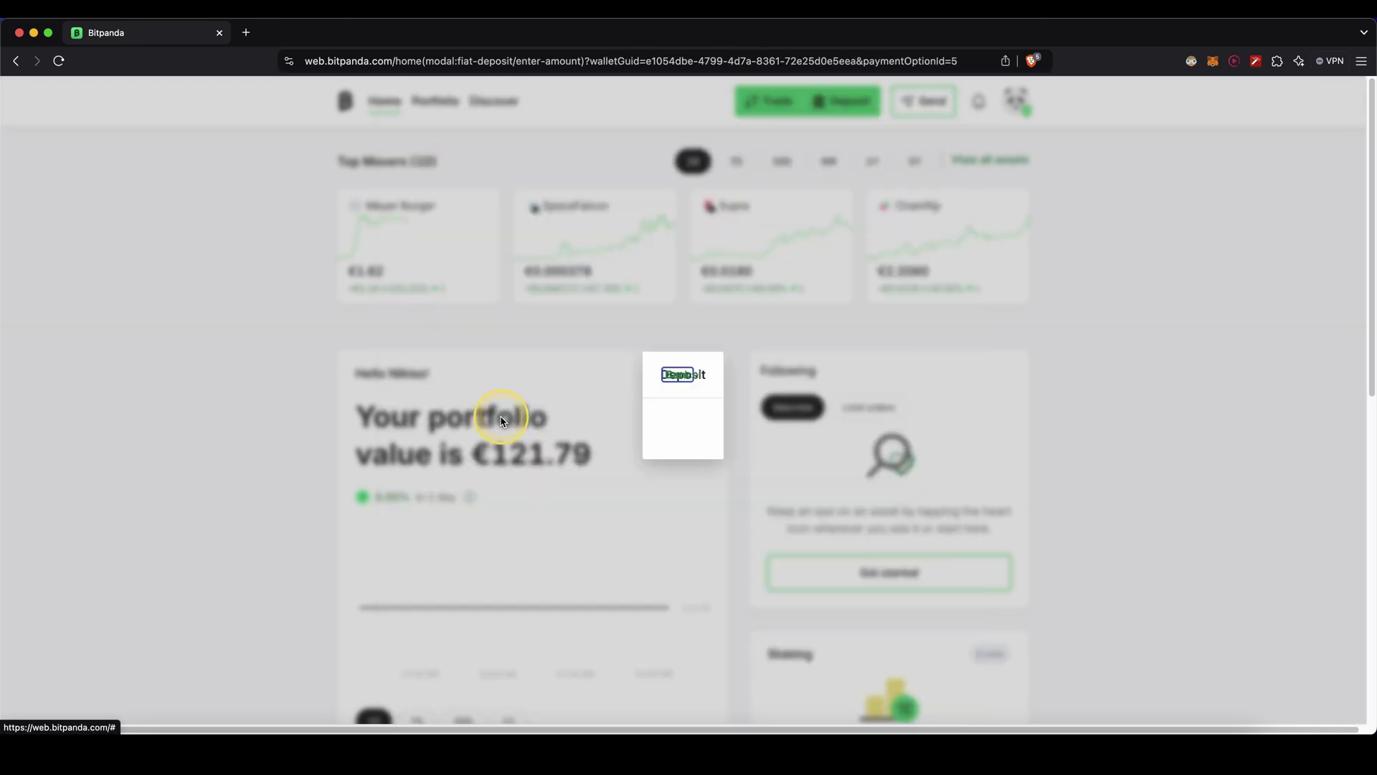
{"action": "left_click", "coordinate": [668, 336]}
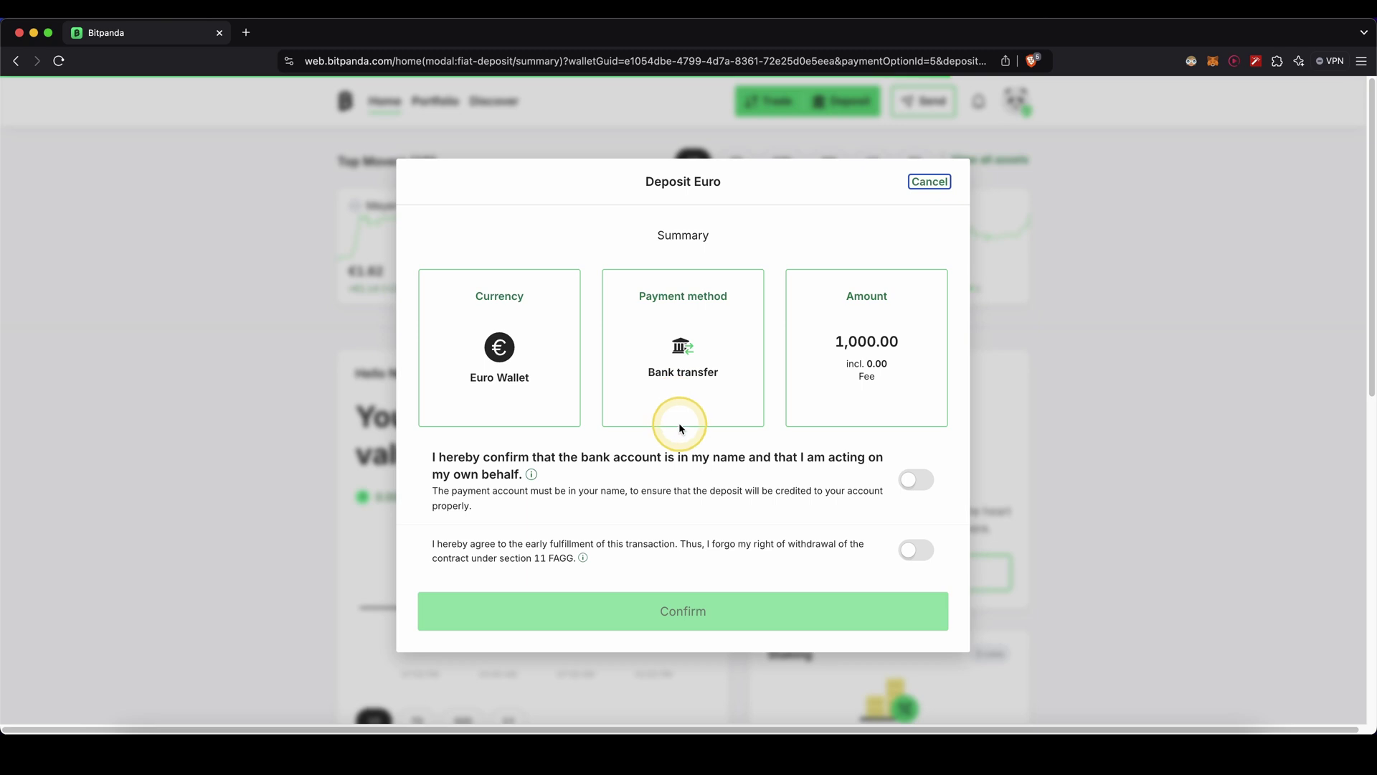
{"action": "left_click", "coordinate": [681, 459]}
{"action": "left_click", "coordinate": [690, 547]}
{"action": "left_click", "coordinate": [708, 606]}
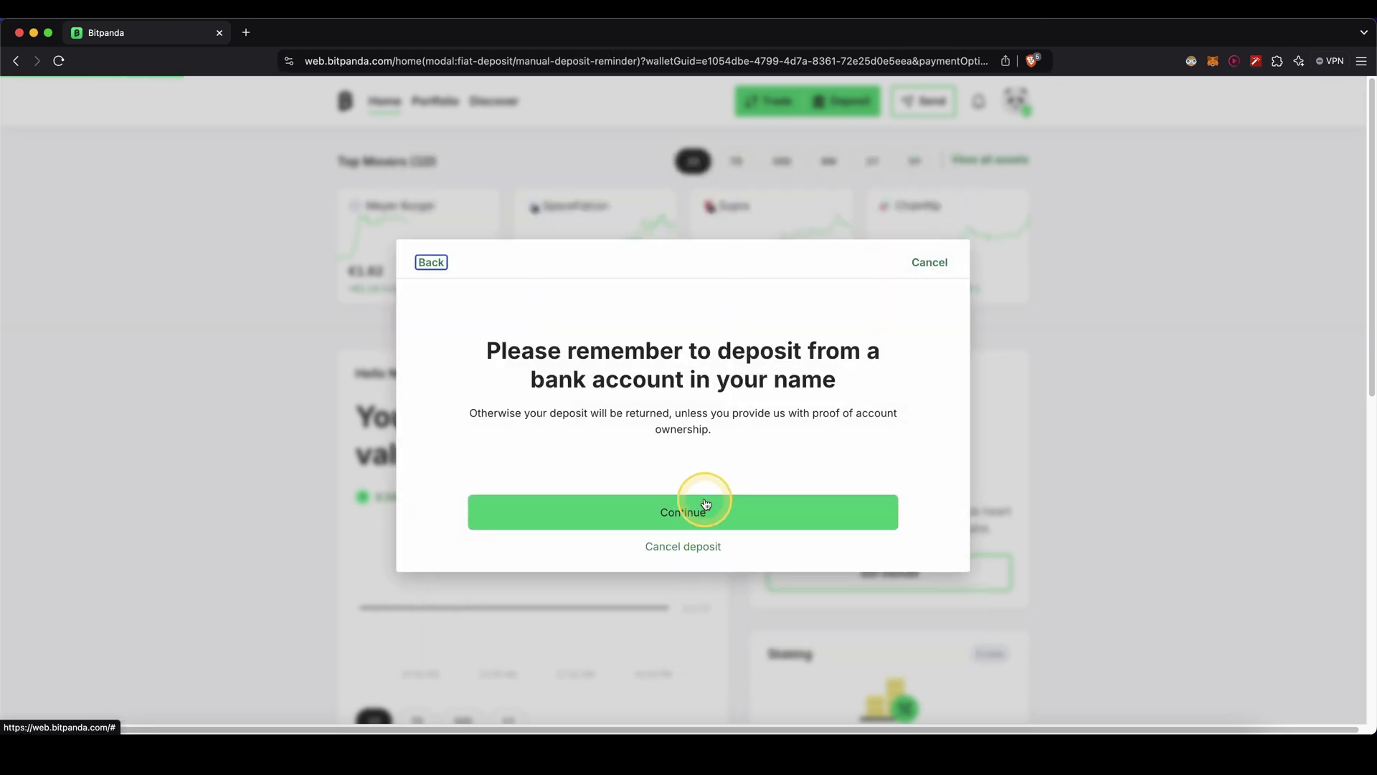
{"action": "left_click", "coordinate": [701, 514]}
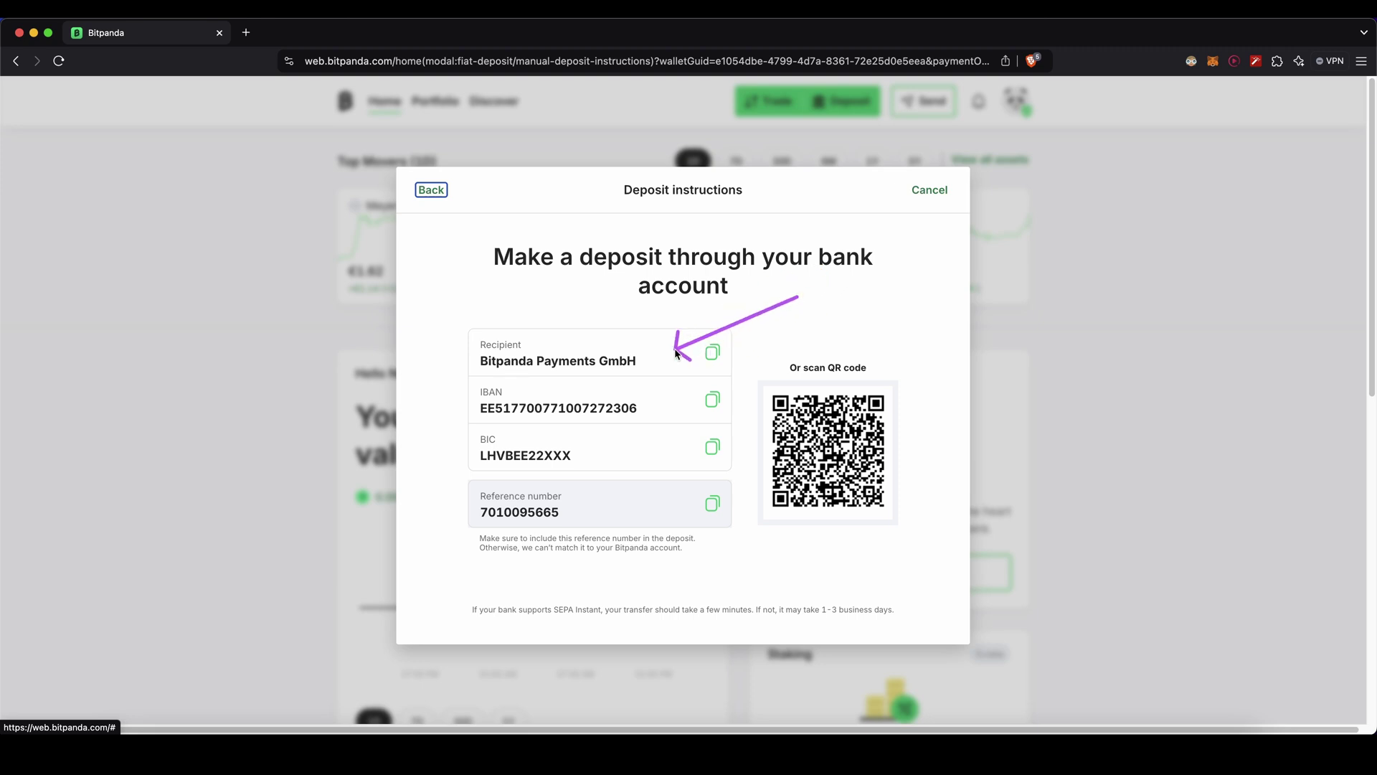
Step: Annotate the IBAN, reference number, SEPA Instant and 1-3 business days timing notes
{"action": "left_click_drag", "start_coordinate": [794, 354], "coordinate": [681, 403]}
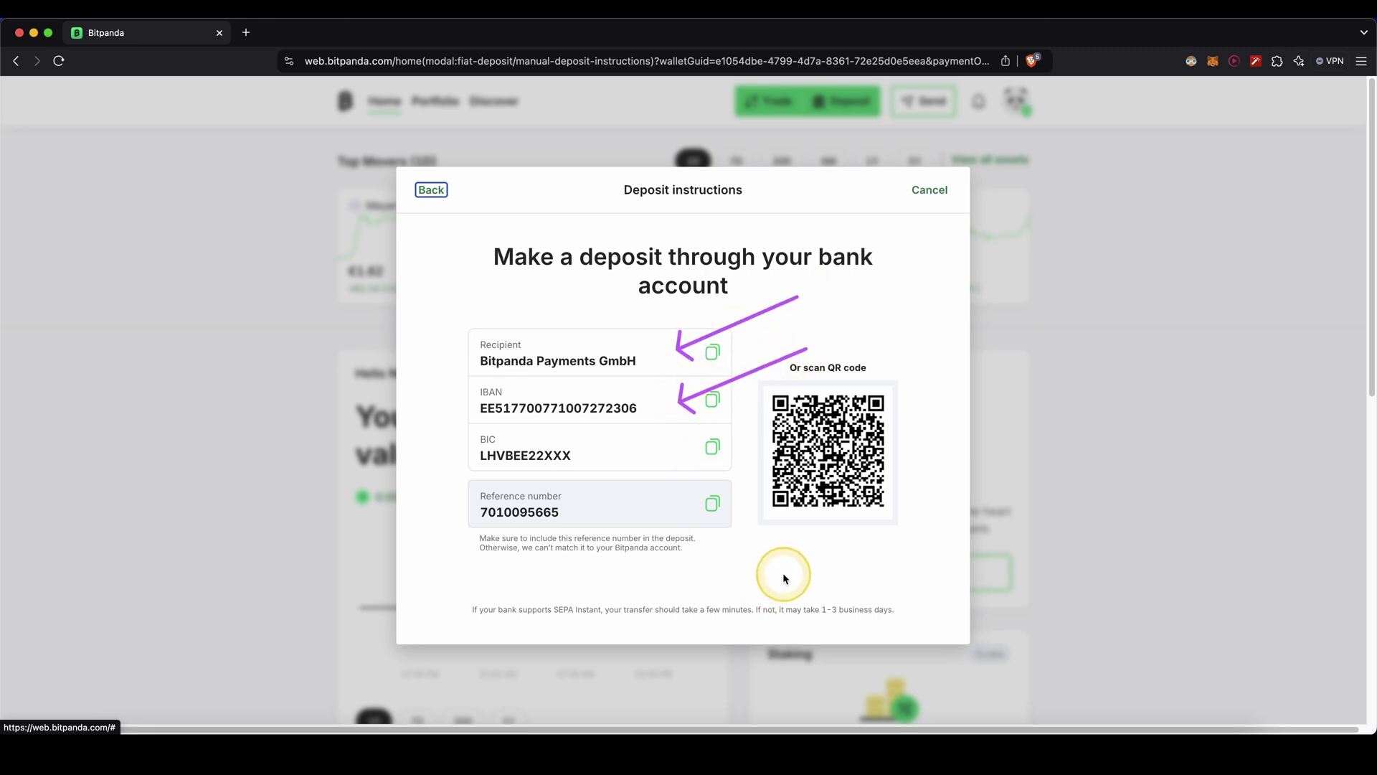
{"action": "mouse_move", "coordinate": [784, 570]}
{"action": "left_mouse_down"}
{"action": "mouse_move", "coordinate": [669, 538]}
{"action": "mouse_move", "coordinate": [648, 511]}
{"action": "left_mouse_up"}
{"action": "left_click", "coordinate": [616, 533]}
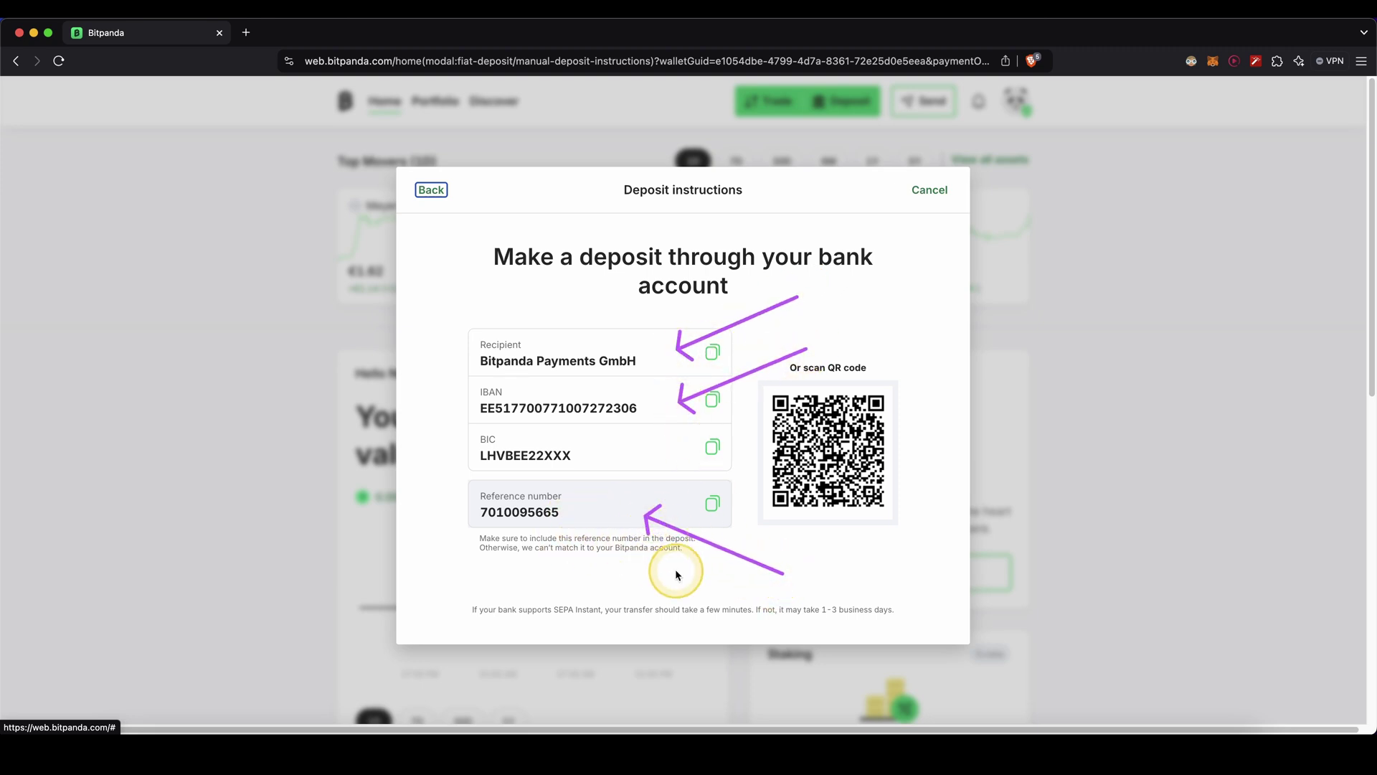
{"action": "left_click_drag", "start_coordinate": [553, 616], "coordinate": [599, 620]}
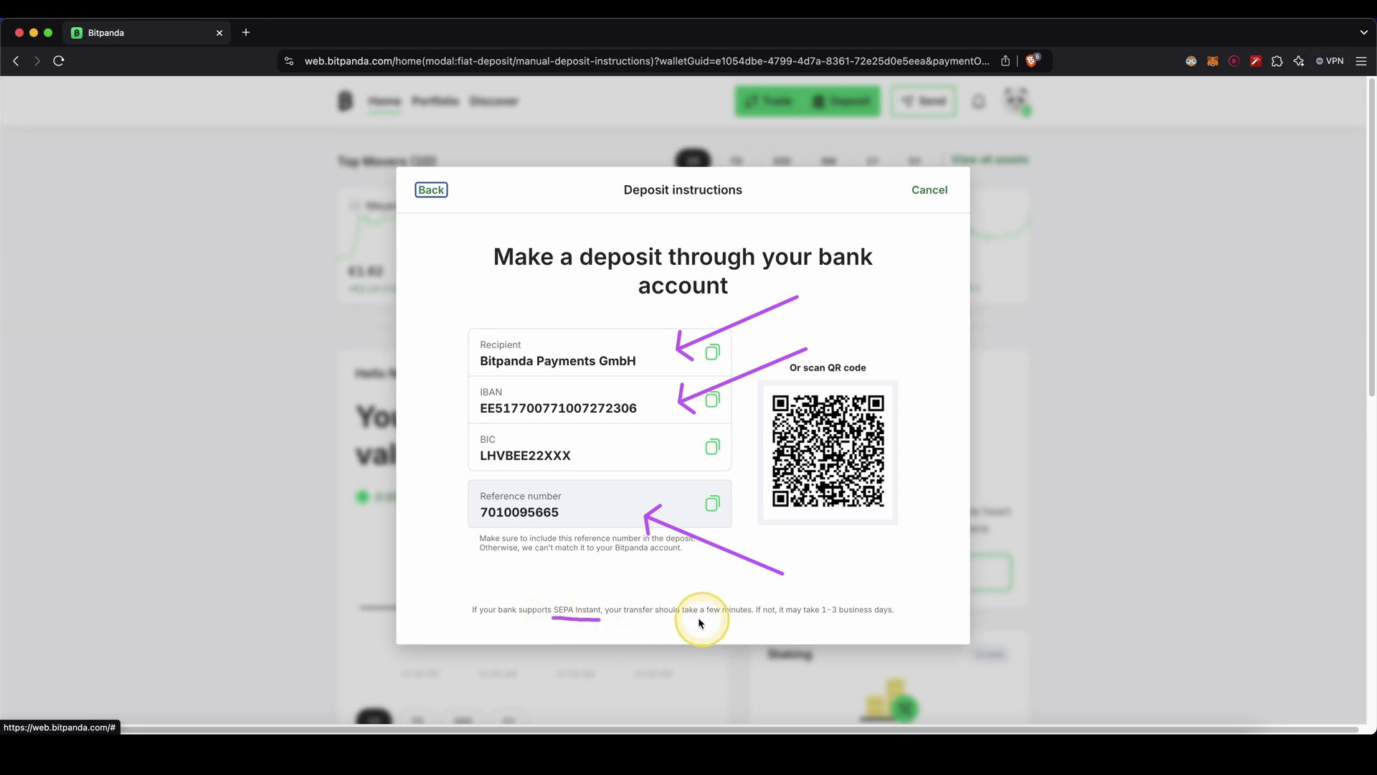
{"action": "left_click_drag", "start_coordinate": [818, 615], "coordinate": [873, 618]}
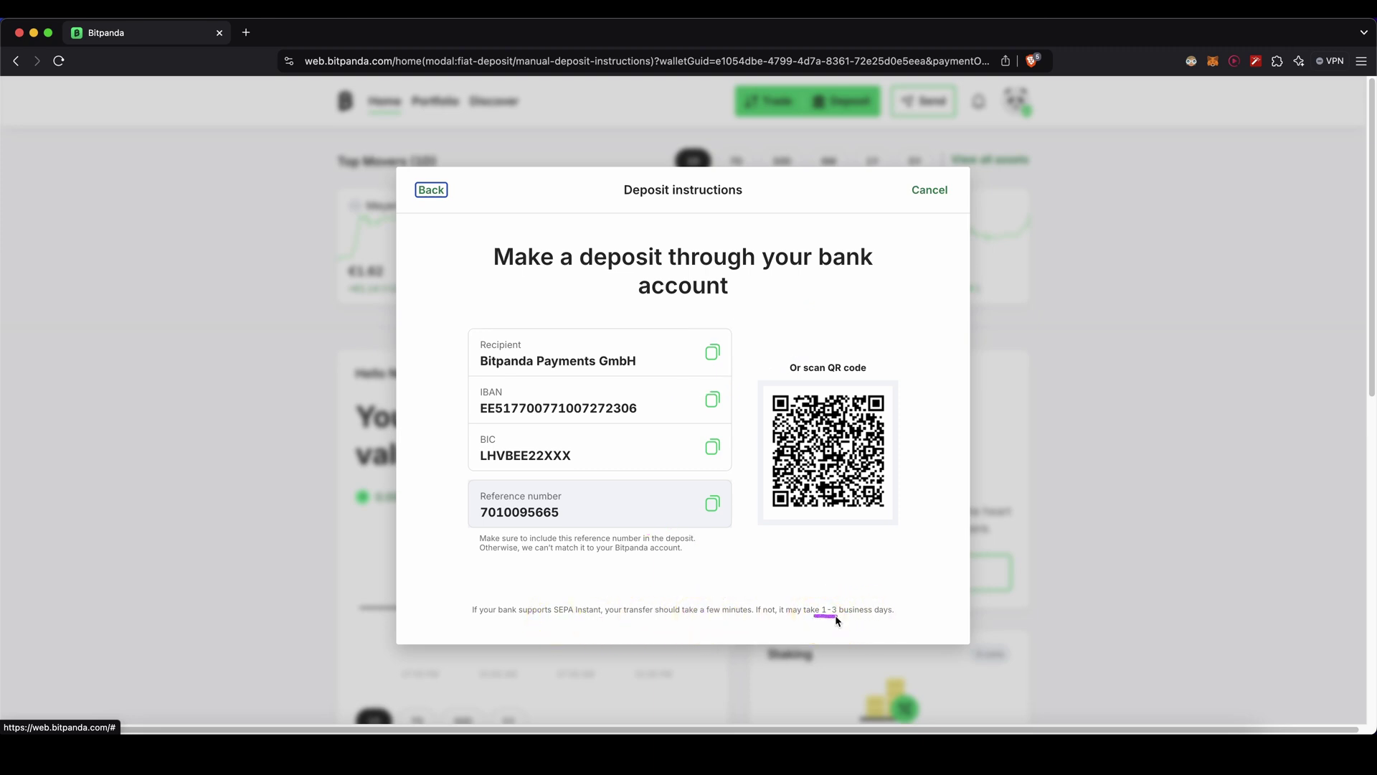
Step: Return to the payment-method list and underline the Bank transfer option
{"action": "left_click", "coordinate": [440, 193]}
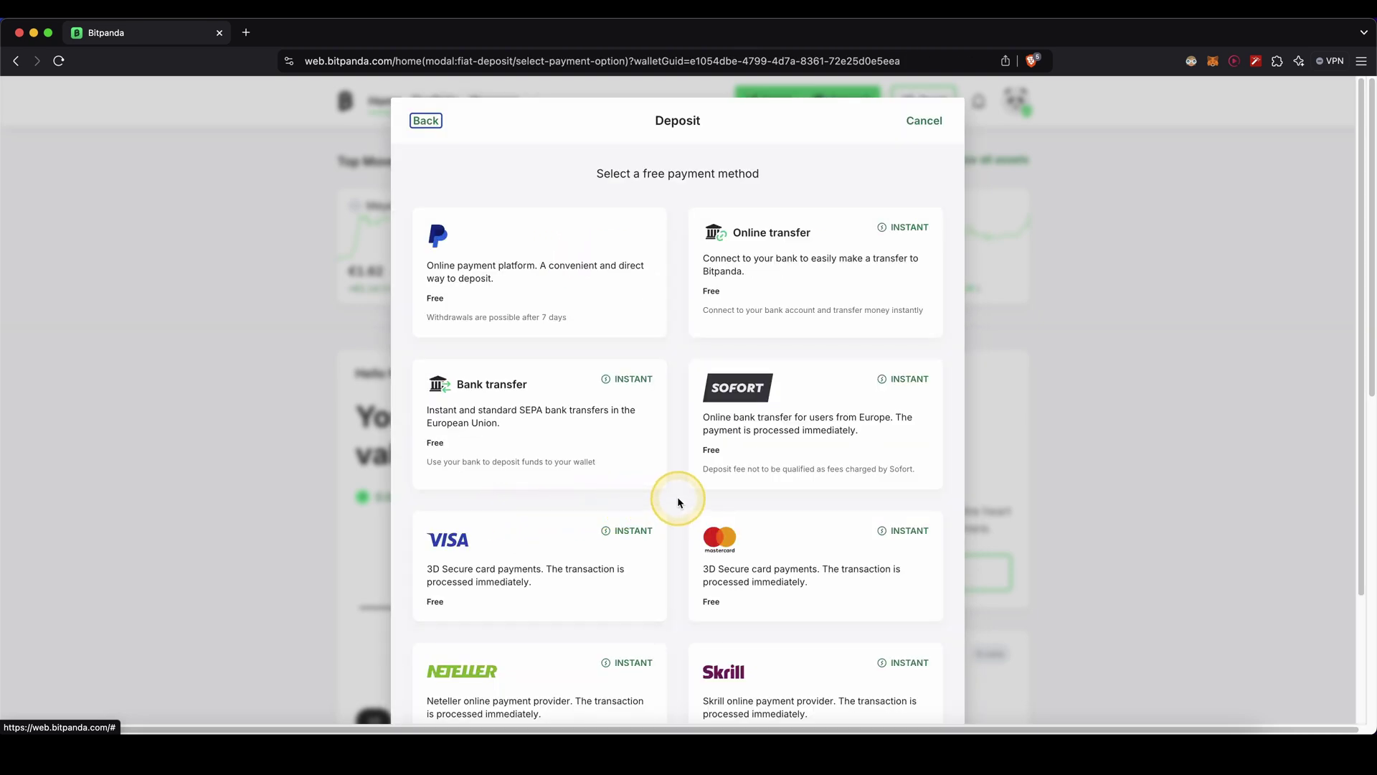
{"action": "mouse_move", "coordinate": [676, 497]}
{"action": "left_mouse_down"}
{"action": "mouse_move", "coordinate": [473, 511]}
{"action": "mouse_move", "coordinate": [431, 606]}
{"action": "mouse_move", "coordinate": [830, 629]}
{"action": "mouse_move", "coordinate": [683, 471]}
{"action": "mouse_move", "coordinate": [556, 534]}
{"action": "left_mouse_up"}
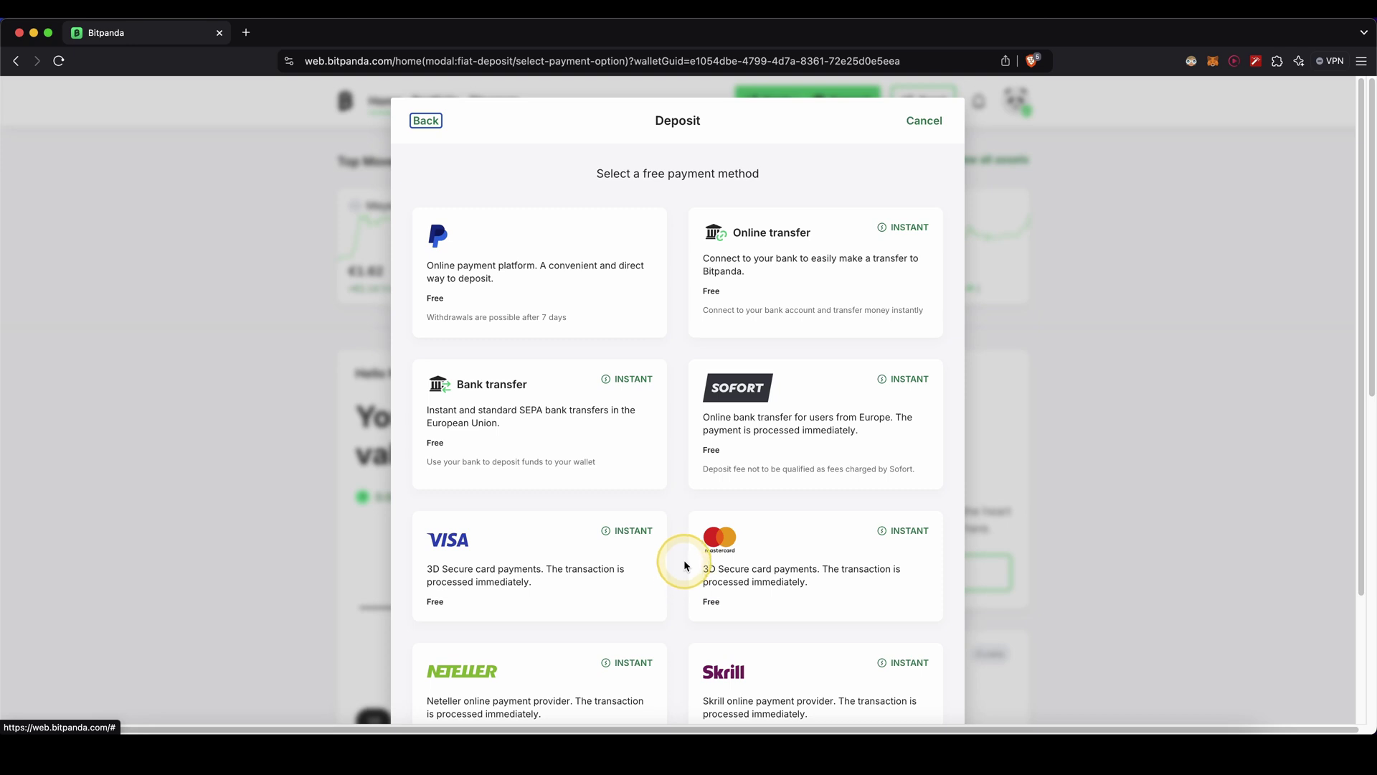
Step: Confirm a EUR 1,000 PayPal deposit and mark the email field on PayPal's login page
{"action": "left_click", "coordinate": [537, 247]}
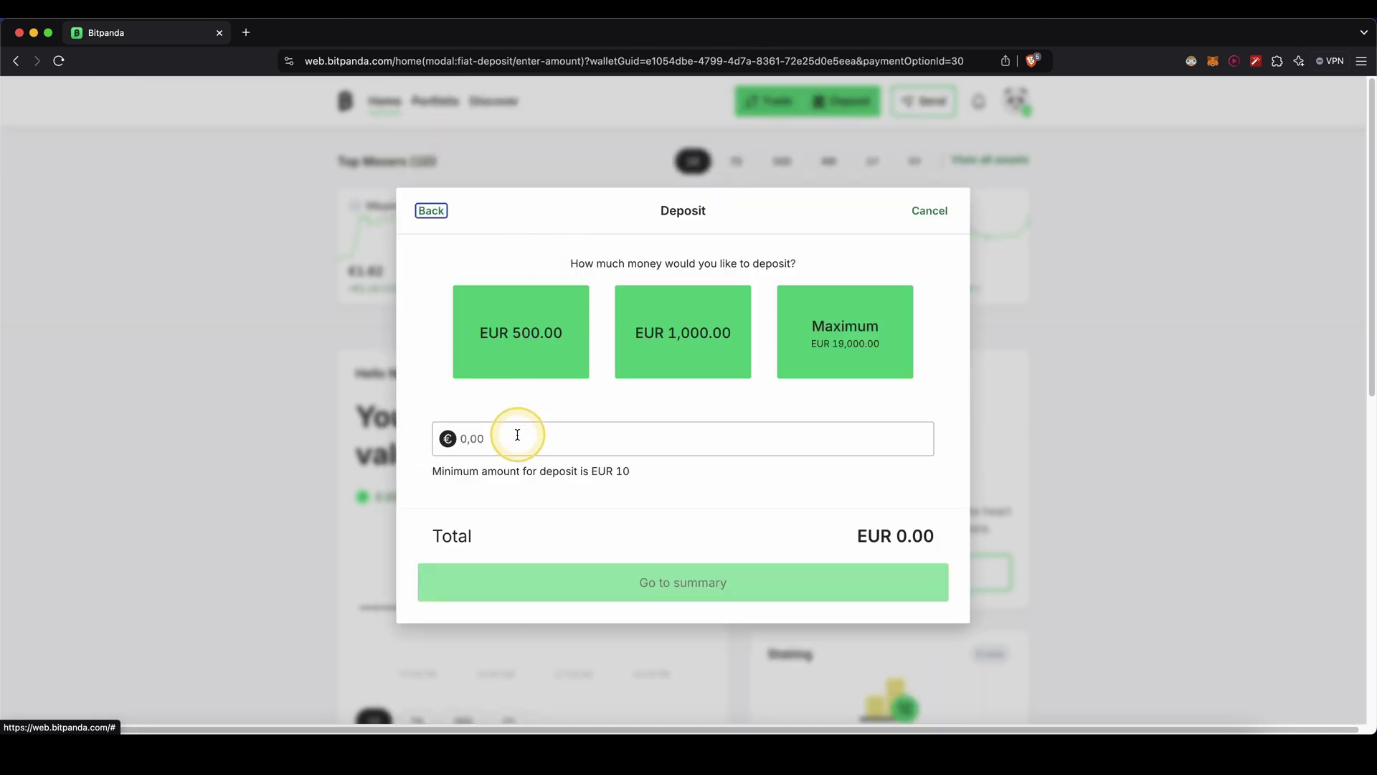
{"action": "left_click", "coordinate": [517, 434]}
{"action": "type", "text": "1000"}
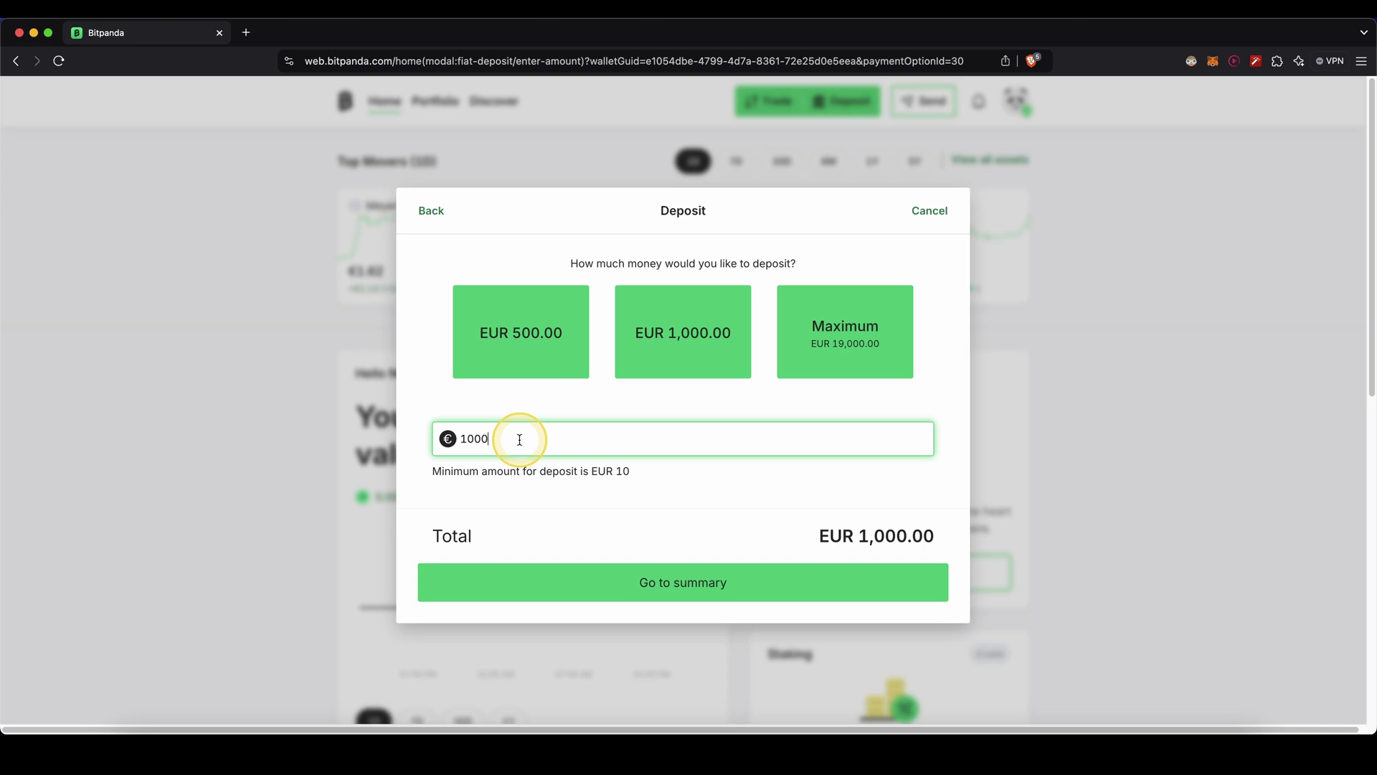
{"action": "left_click", "coordinate": [675, 585]}
{"action": "left_click", "coordinate": [916, 518]}
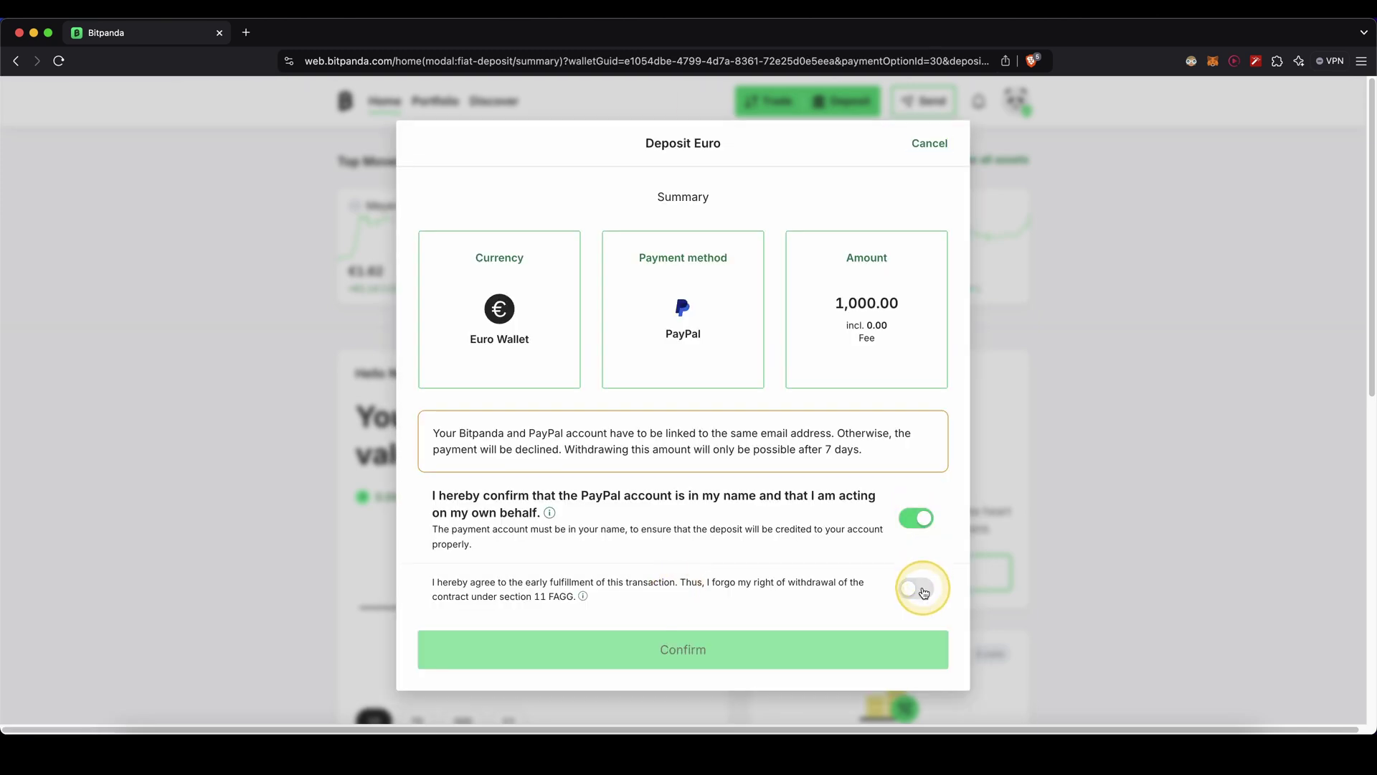
{"action": "left_click", "coordinate": [916, 588]}
{"action": "left_click", "coordinate": [717, 650]}
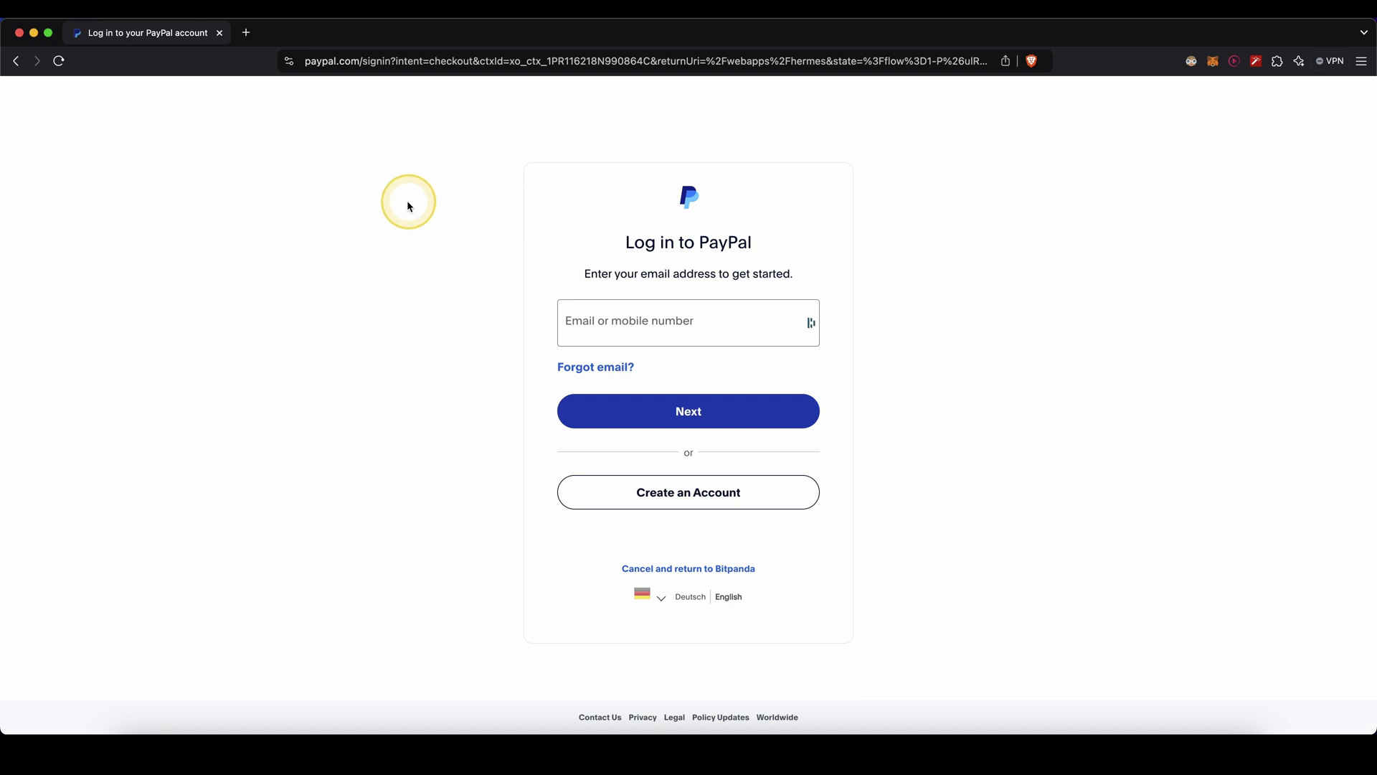
{"action": "left_click_drag", "start_coordinate": [370, 192], "coordinate": [555, 328]}
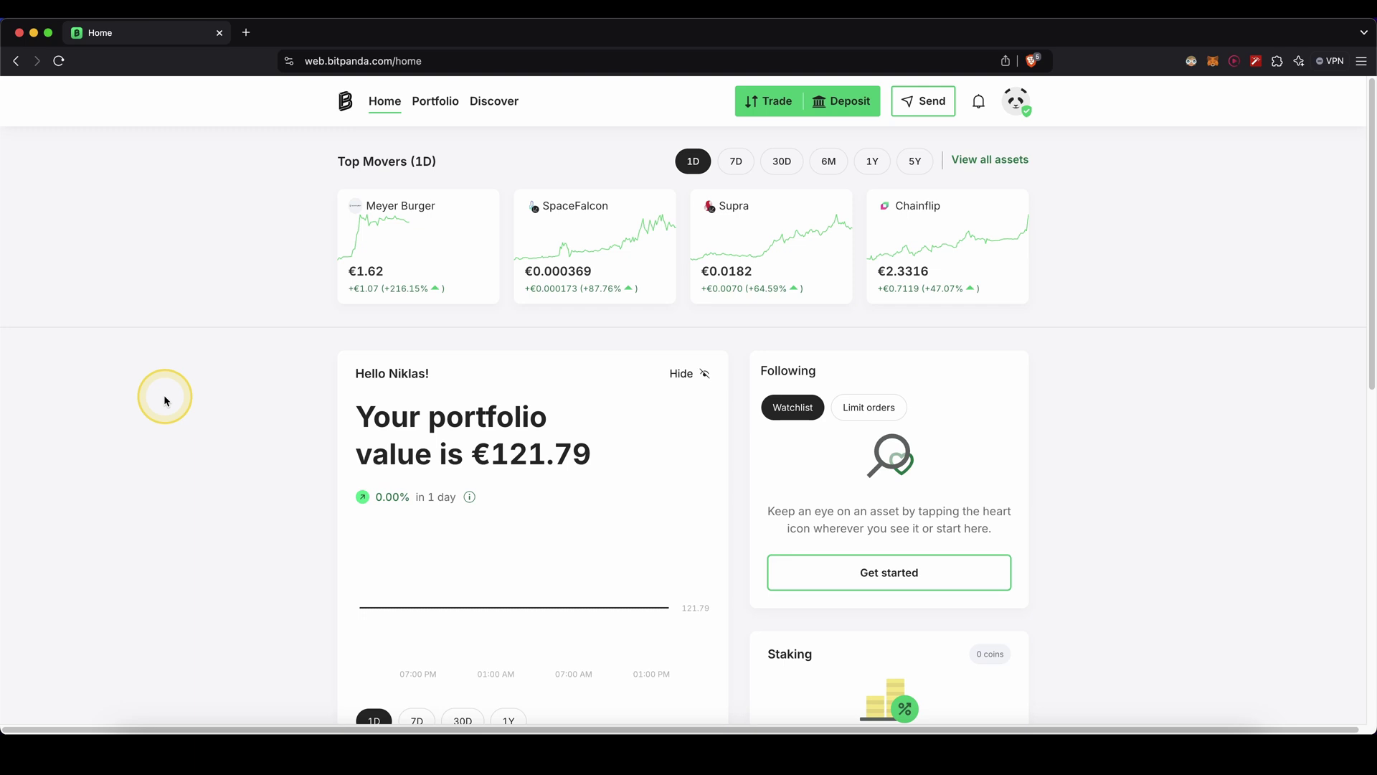
Step: View the Portfolio page and circle the €121.79 Cash balance under Your assets
{"action": "left_click", "coordinate": [436, 100]}
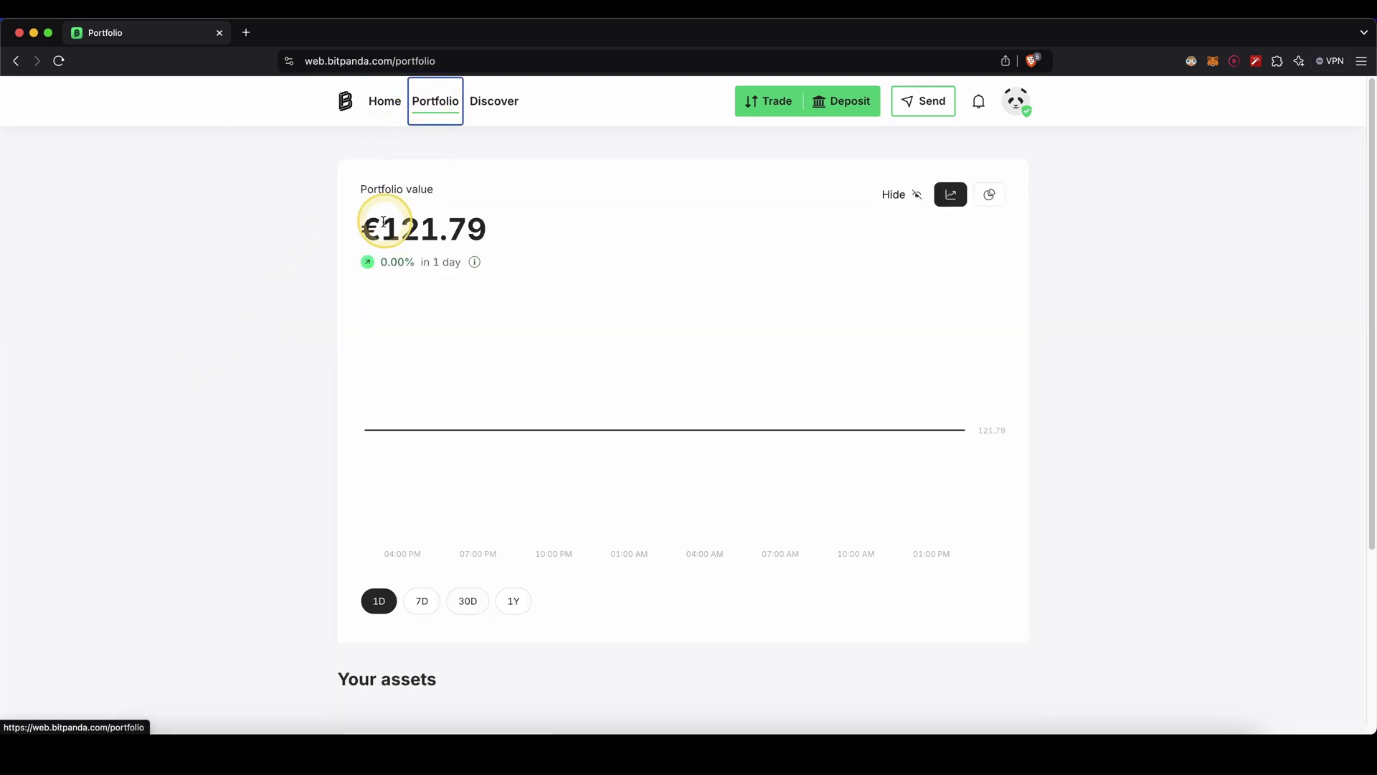
{"action": "scroll", "coordinate": [337, 251], "scroll_direction": "down", "scroll_amount": 5}
{"action": "mouse_move", "coordinate": [430, 456]}
{"action": "left_mouse_down"}
{"action": "mouse_move", "coordinate": [283, 538]}
{"action": "mouse_move", "coordinate": [532, 631]}
{"action": "mouse_move", "coordinate": [407, 472]}
{"action": "left_mouse_up"}
{"action": "left_click", "coordinate": [403, 548]}
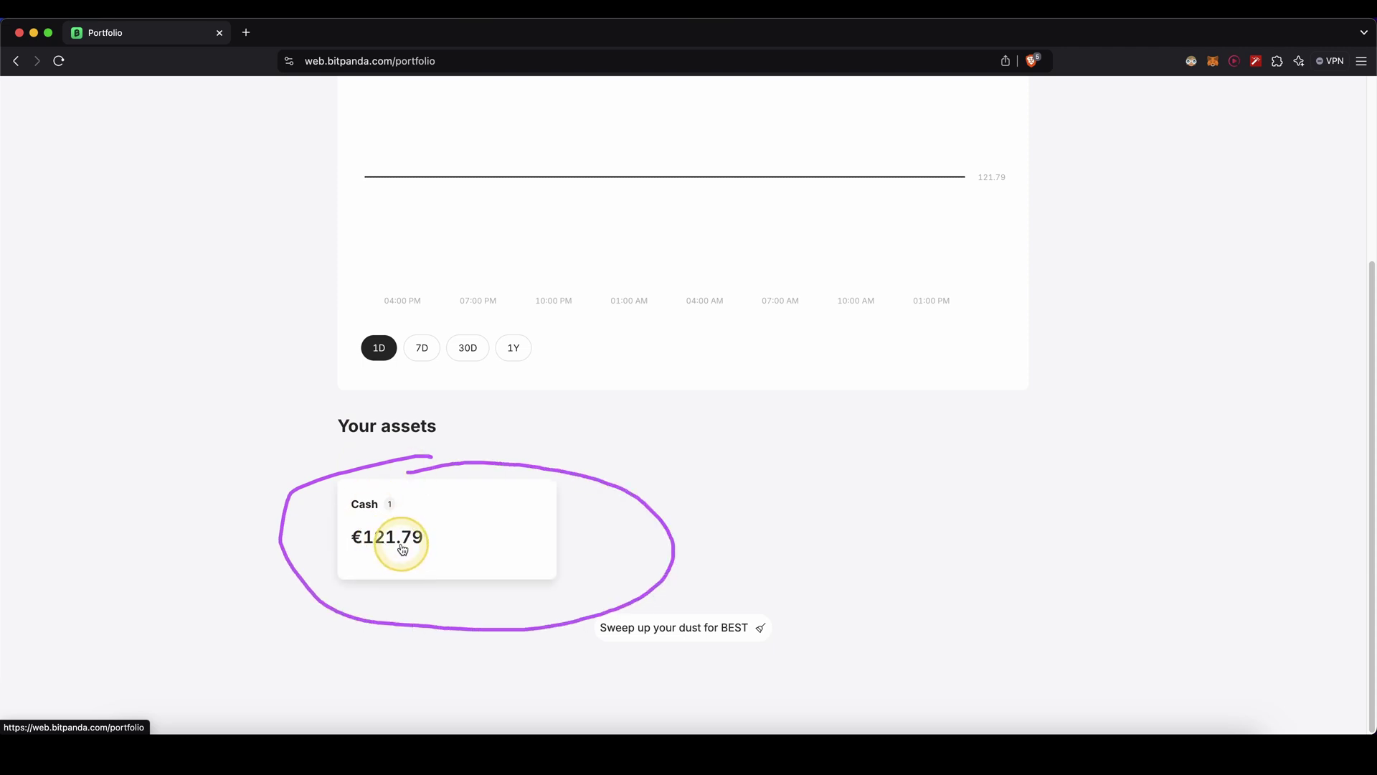
{"action": "scroll", "coordinate": [209, 311], "scroll_direction": "up", "scroll_amount": 4}
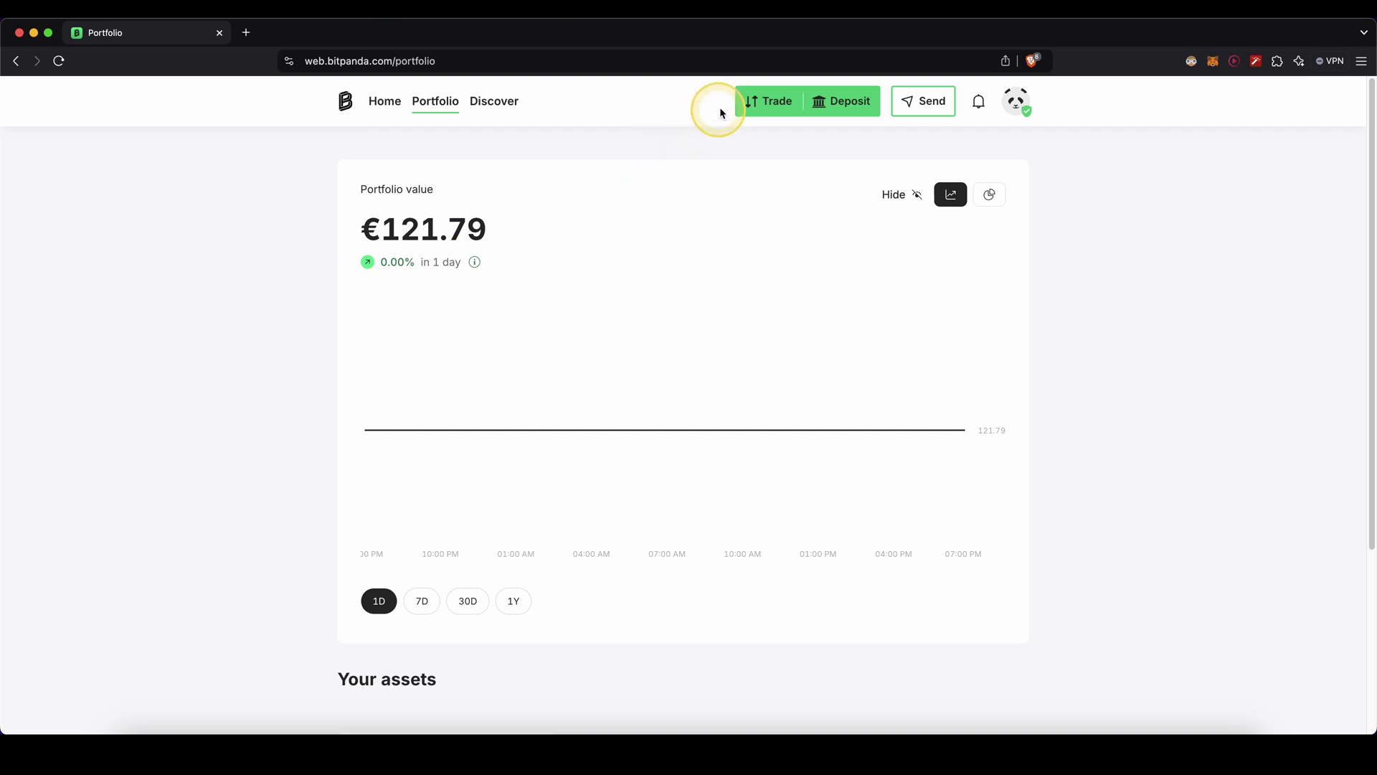
Step: Buy €115.00 of Tether (USDT) from the EUR wallet
{"action": "left_click", "coordinate": [757, 105]}
{"action": "left_click", "coordinate": [488, 344]}
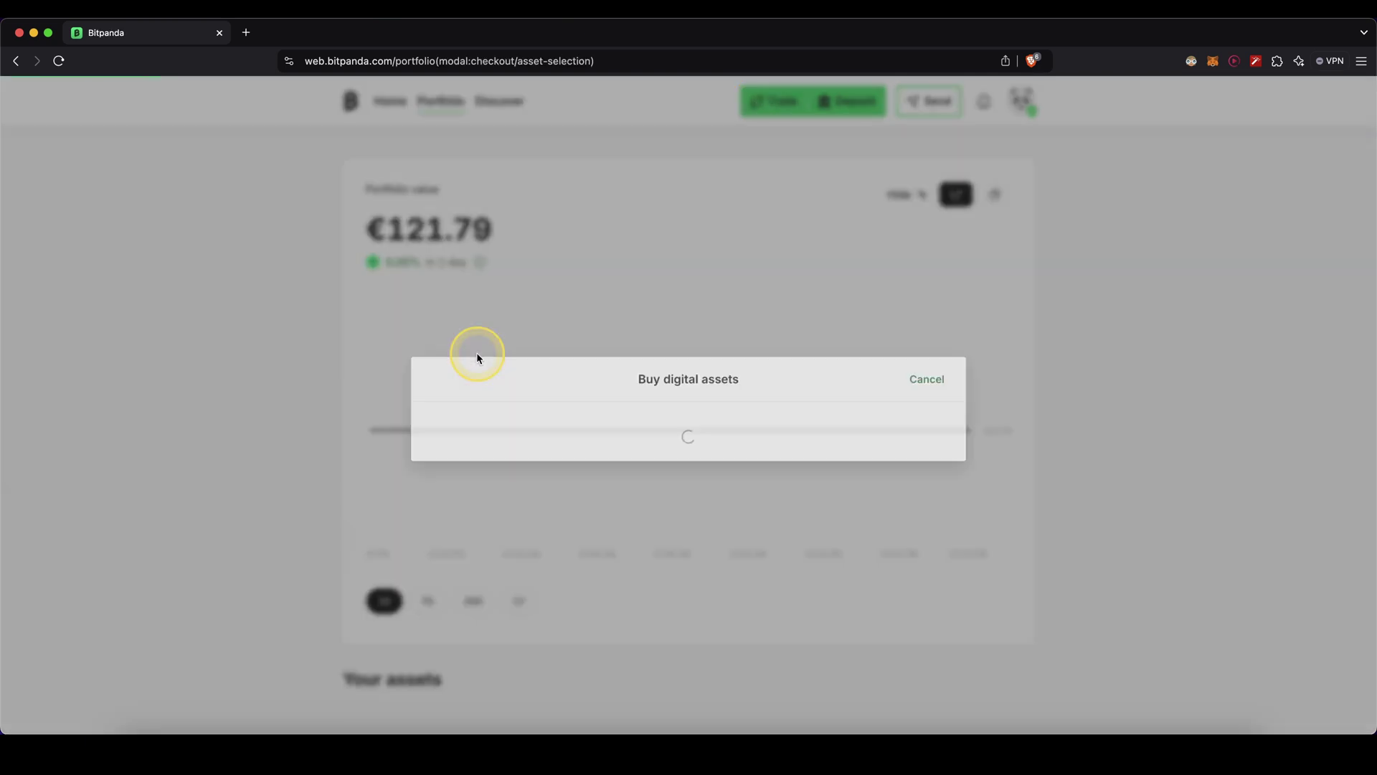
{"action": "type", "text": "usdt"}
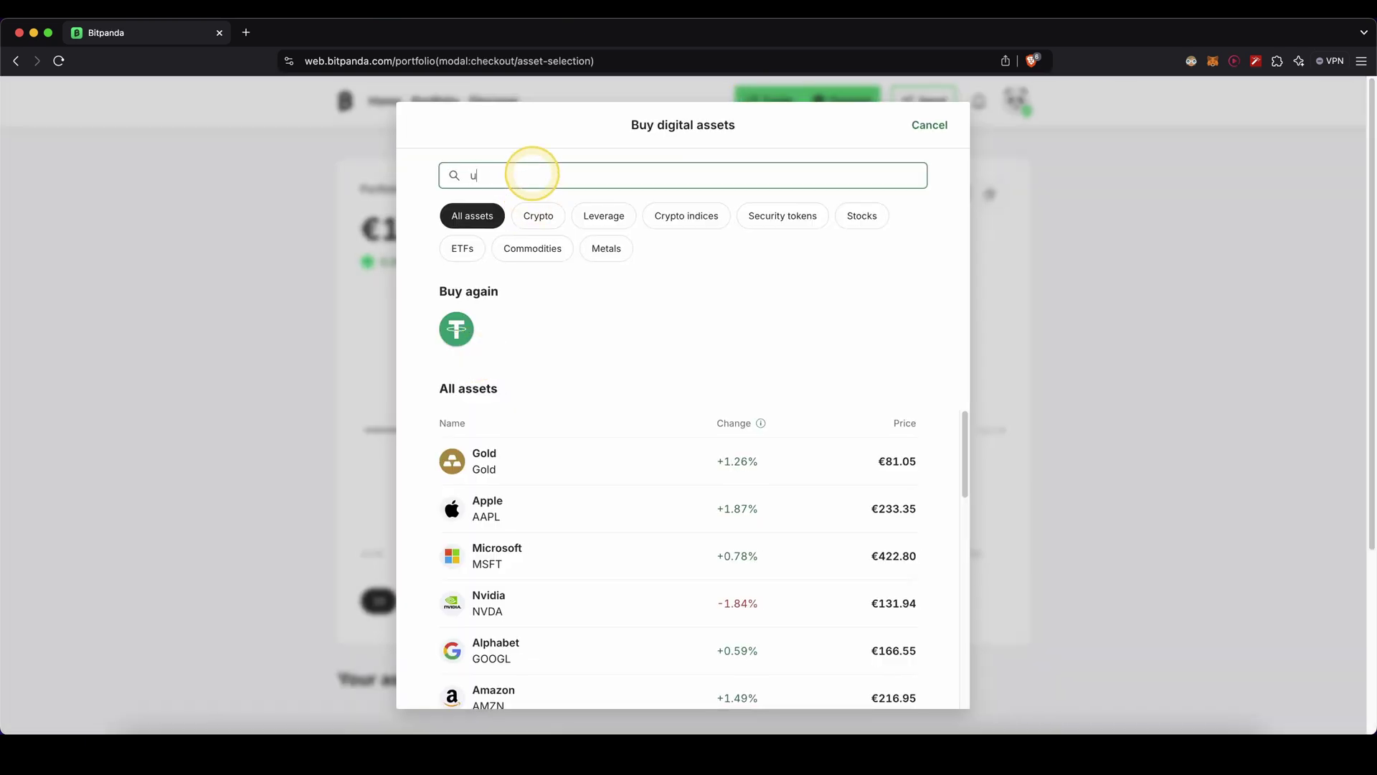
{"action": "left_click", "coordinate": [513, 429]}
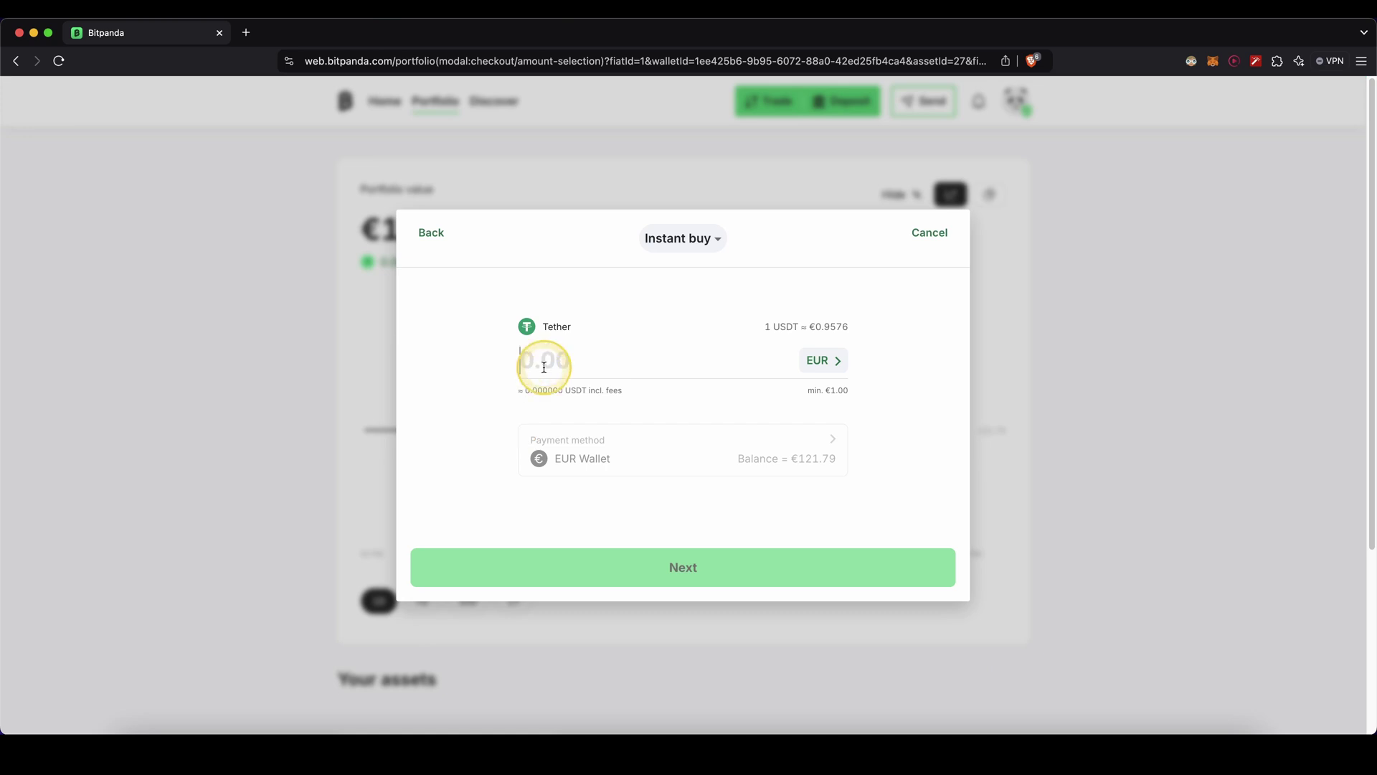
{"action": "type", "text": "115"}
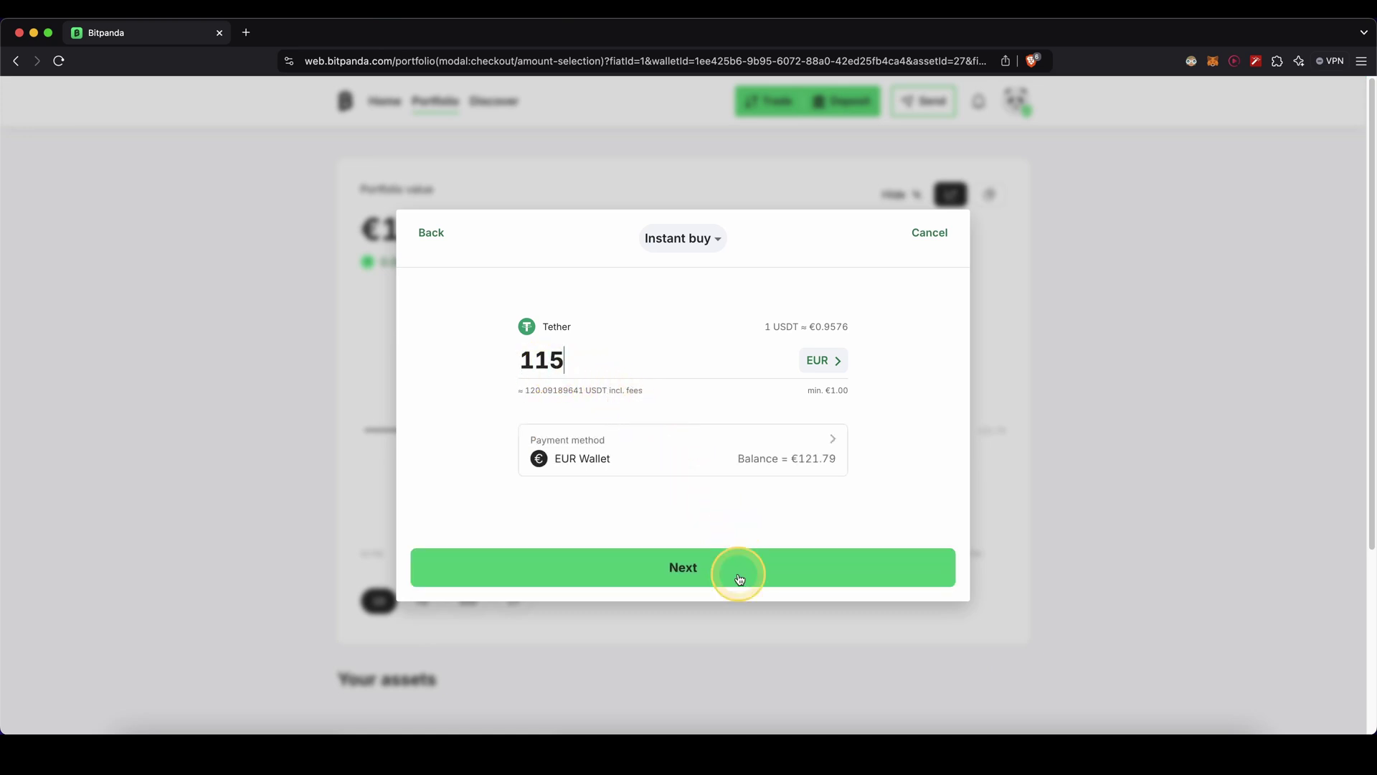
{"action": "left_click", "coordinate": [739, 578]}
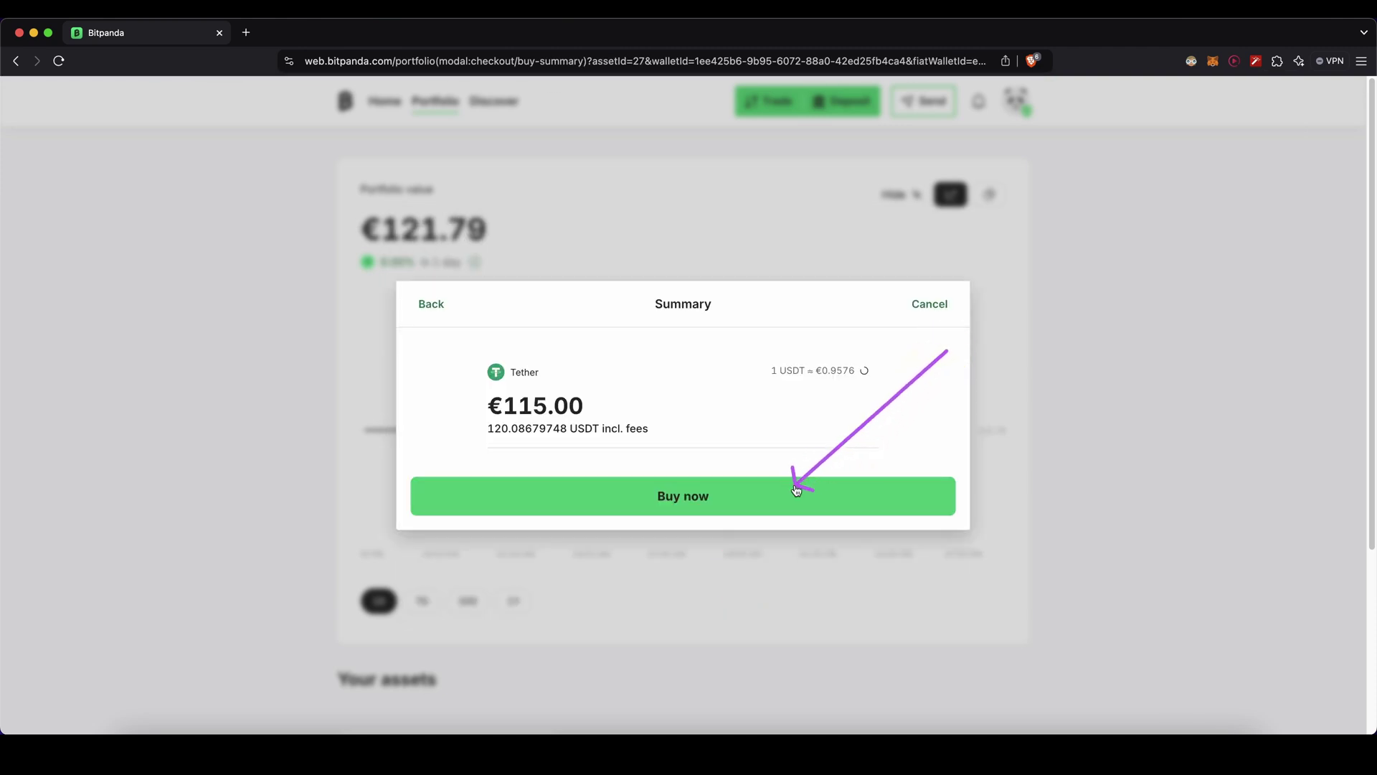
{"action": "left_click", "coordinate": [716, 499]}
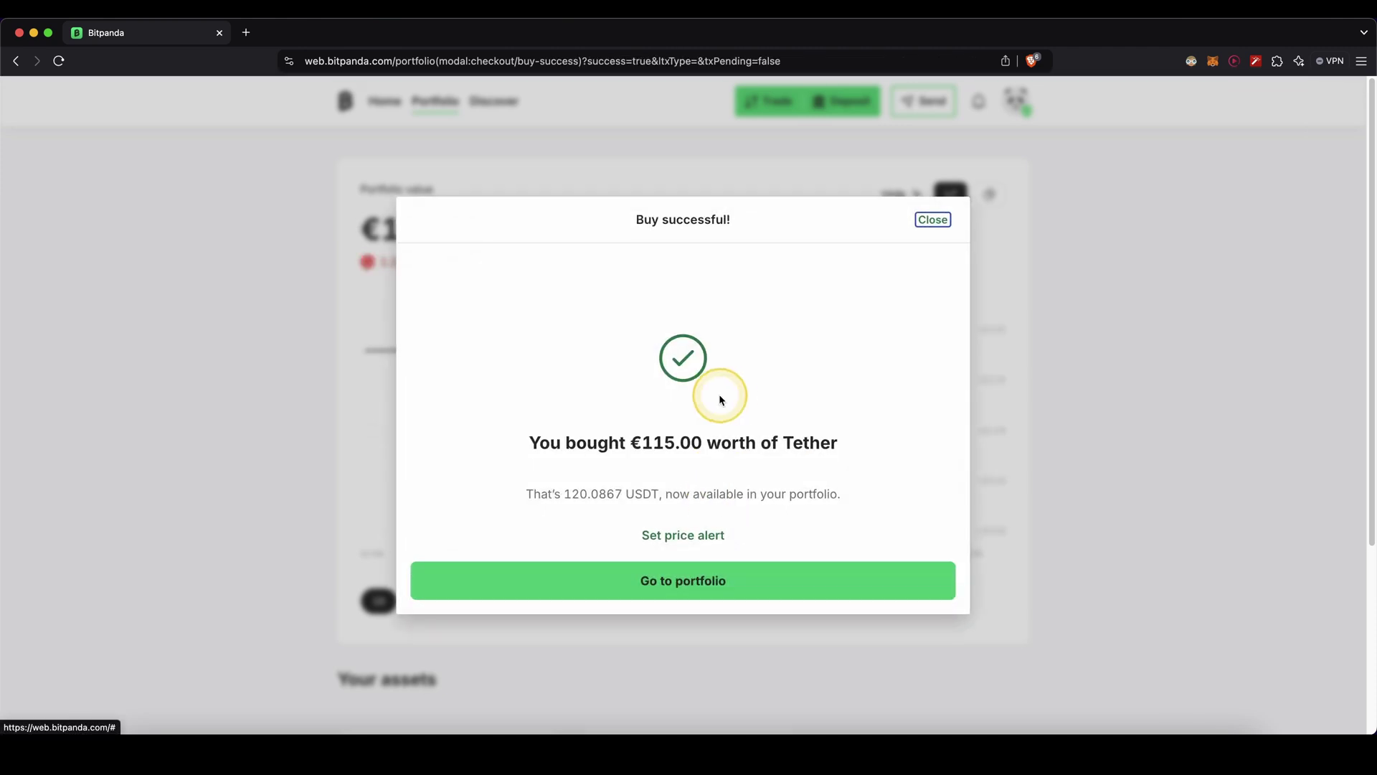
Step: Open the crypto holdings from the portfolio and circle the 120.0867 USDT Tether position
{"action": "left_click", "coordinate": [674, 591]}
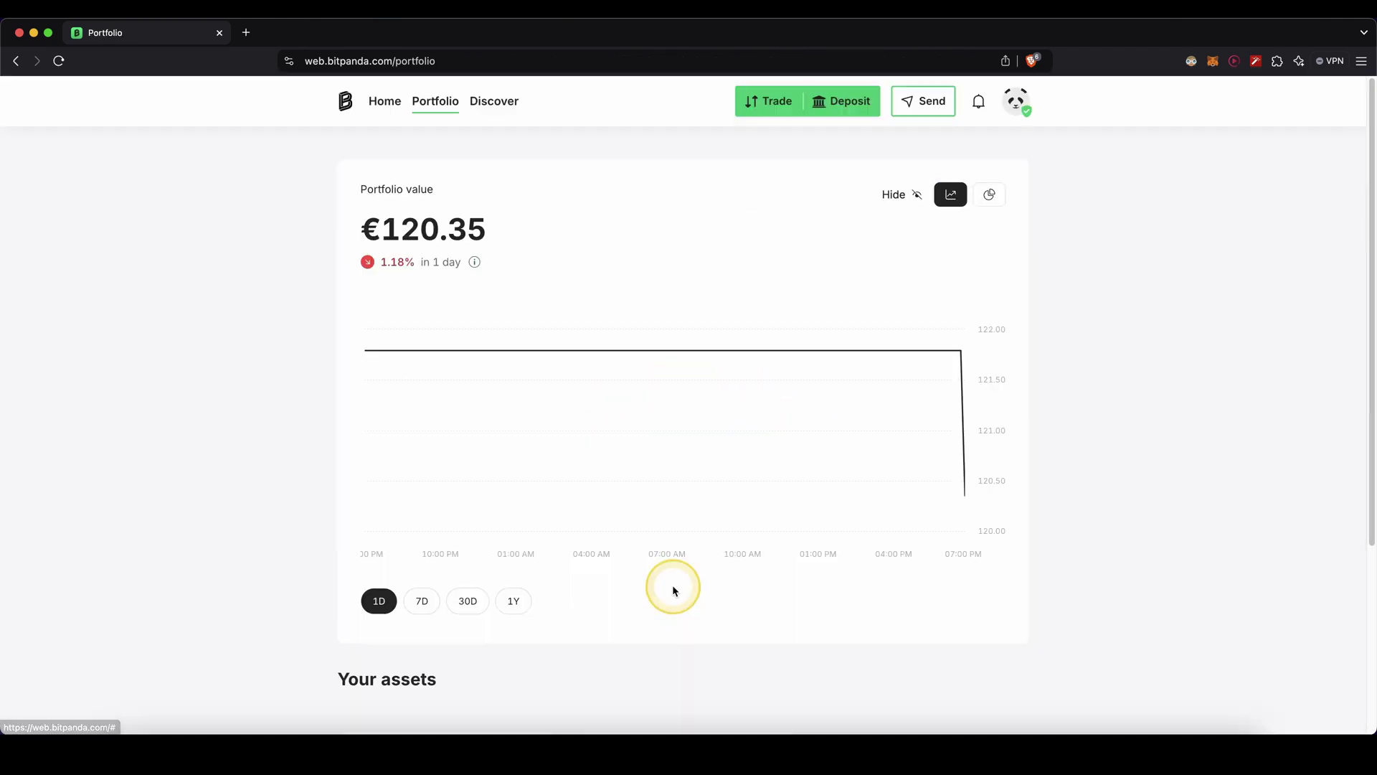
{"action": "scroll", "coordinate": [292, 362], "scroll_direction": "down", "scroll_amount": 4}
{"action": "left_click", "coordinate": [329, 502]}
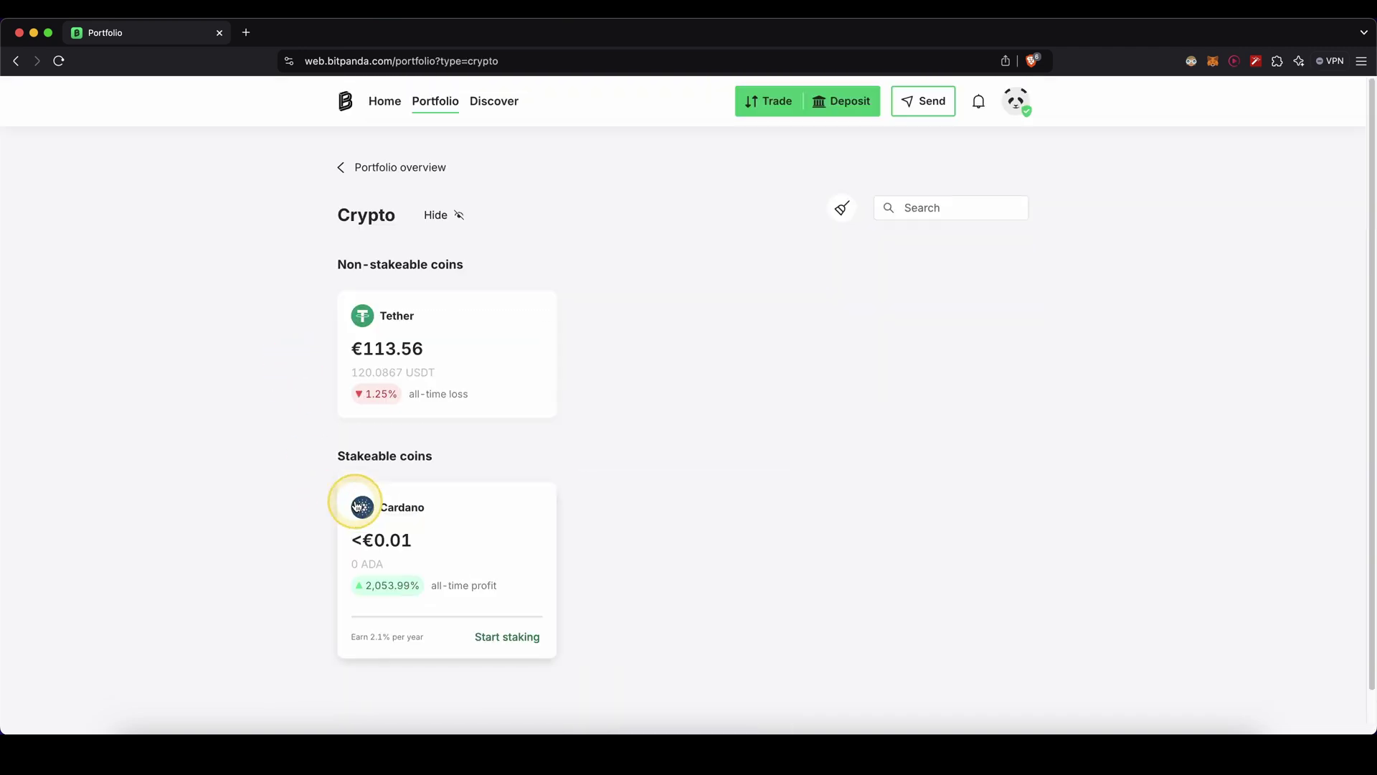
{"action": "mouse_move", "coordinate": [399, 297]}
{"action": "left_mouse_down"}
{"action": "mouse_move", "coordinate": [437, 424]}
{"action": "mouse_move", "coordinate": [360, 302]}
{"action": "left_mouse_up"}
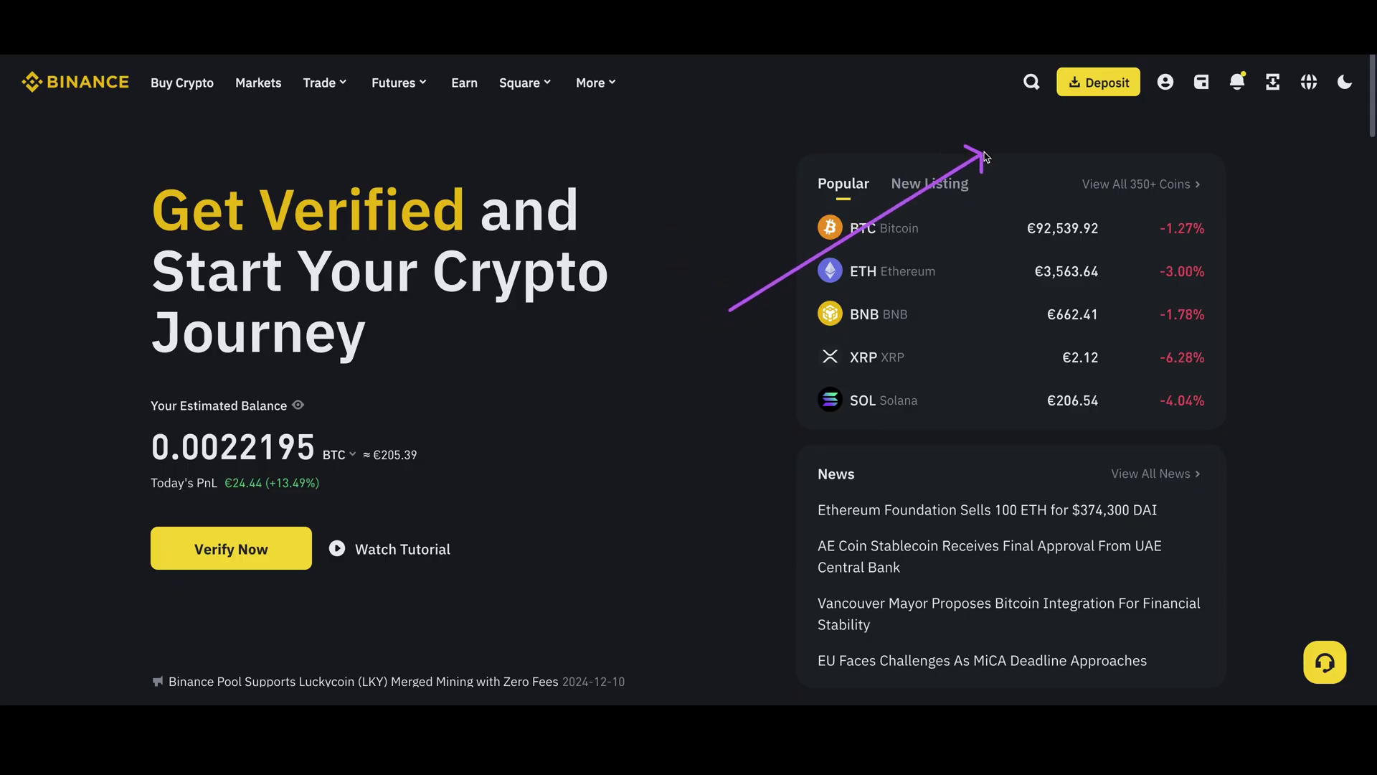
Step: Open Binance's USDT deposit page and outline the deposit address area
{"action": "left_click", "coordinate": [1084, 93]}
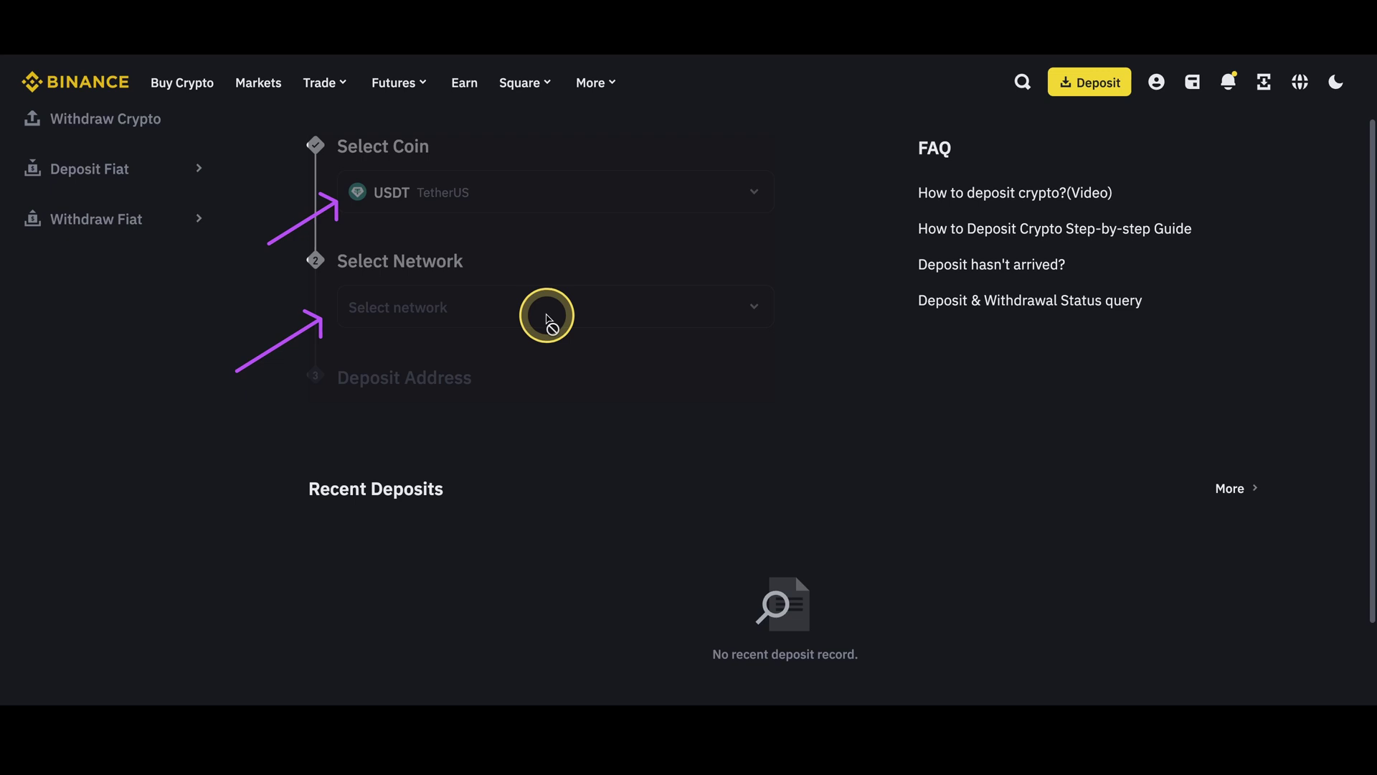
{"action": "mouse_move", "coordinate": [390, 407]}
{"action": "left_mouse_down"}
{"action": "mouse_move", "coordinate": [326, 428]}
{"action": "mouse_move", "coordinate": [529, 451]}
{"action": "mouse_move", "coordinate": [647, 441]}
{"action": "mouse_move", "coordinate": [553, 412]}
{"action": "mouse_move", "coordinate": [392, 408]}
{"action": "left_mouse_up"}
{"action": "left_click_drag", "start_coordinate": [815, 470], "coordinate": [664, 439]}
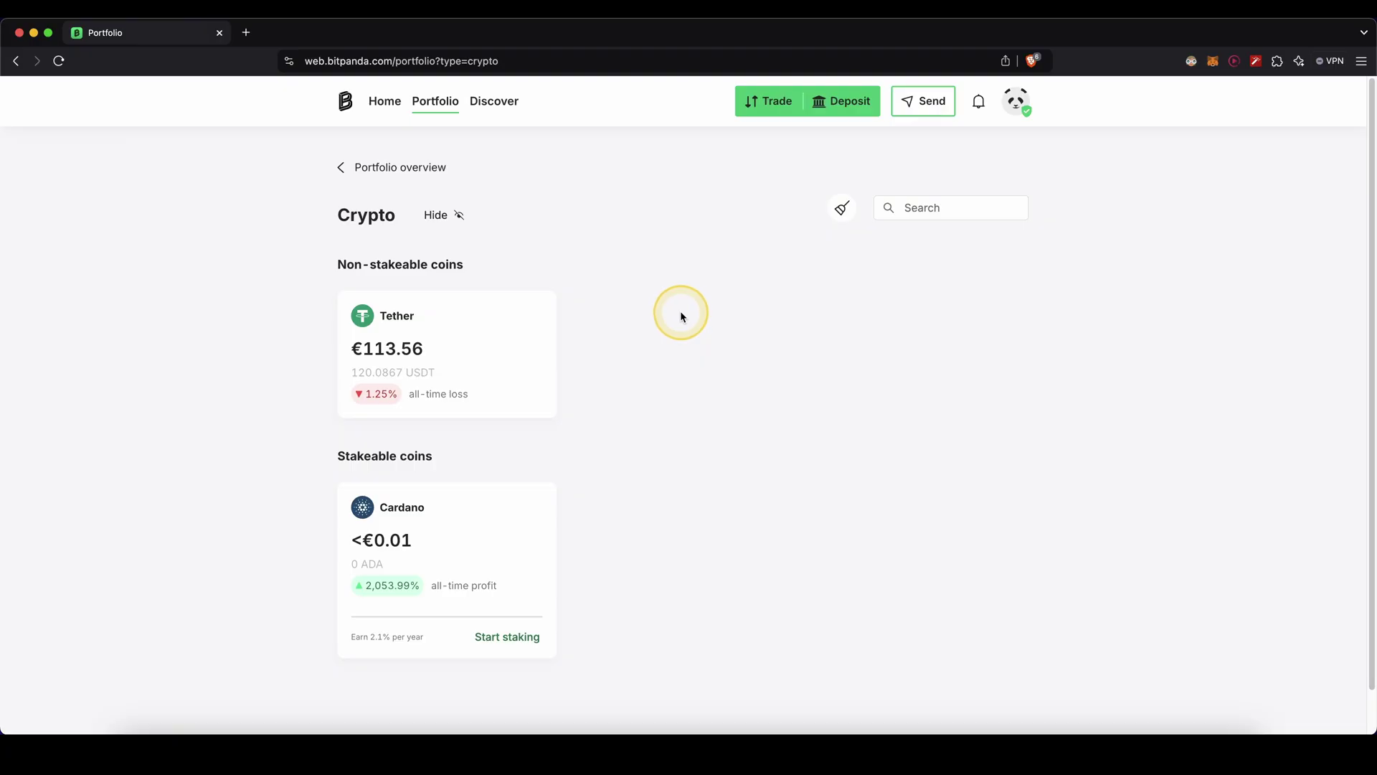
Step: Start sending Tether over the Bsc network and paste the recipient wallet address
{"action": "left_click", "coordinate": [914, 103]}
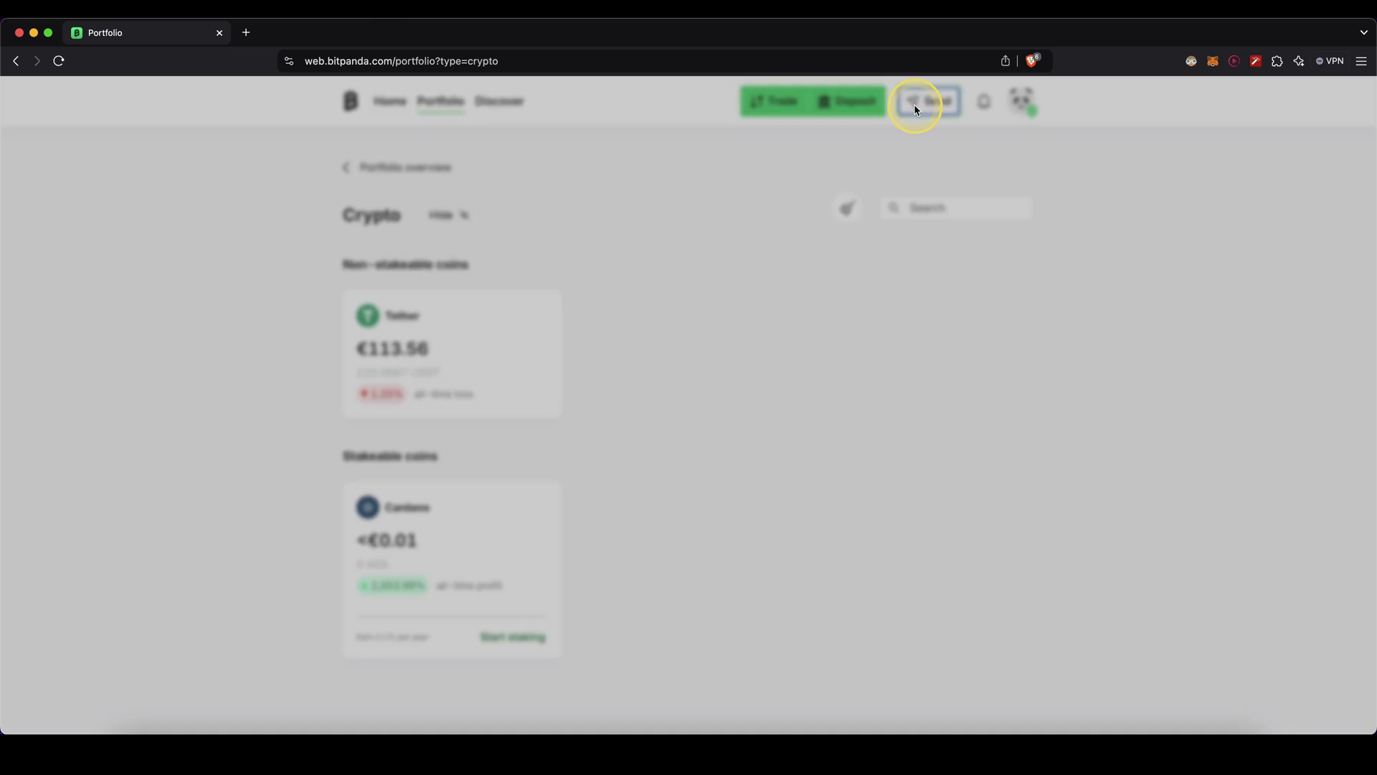
{"action": "left_click", "coordinate": [527, 479]}
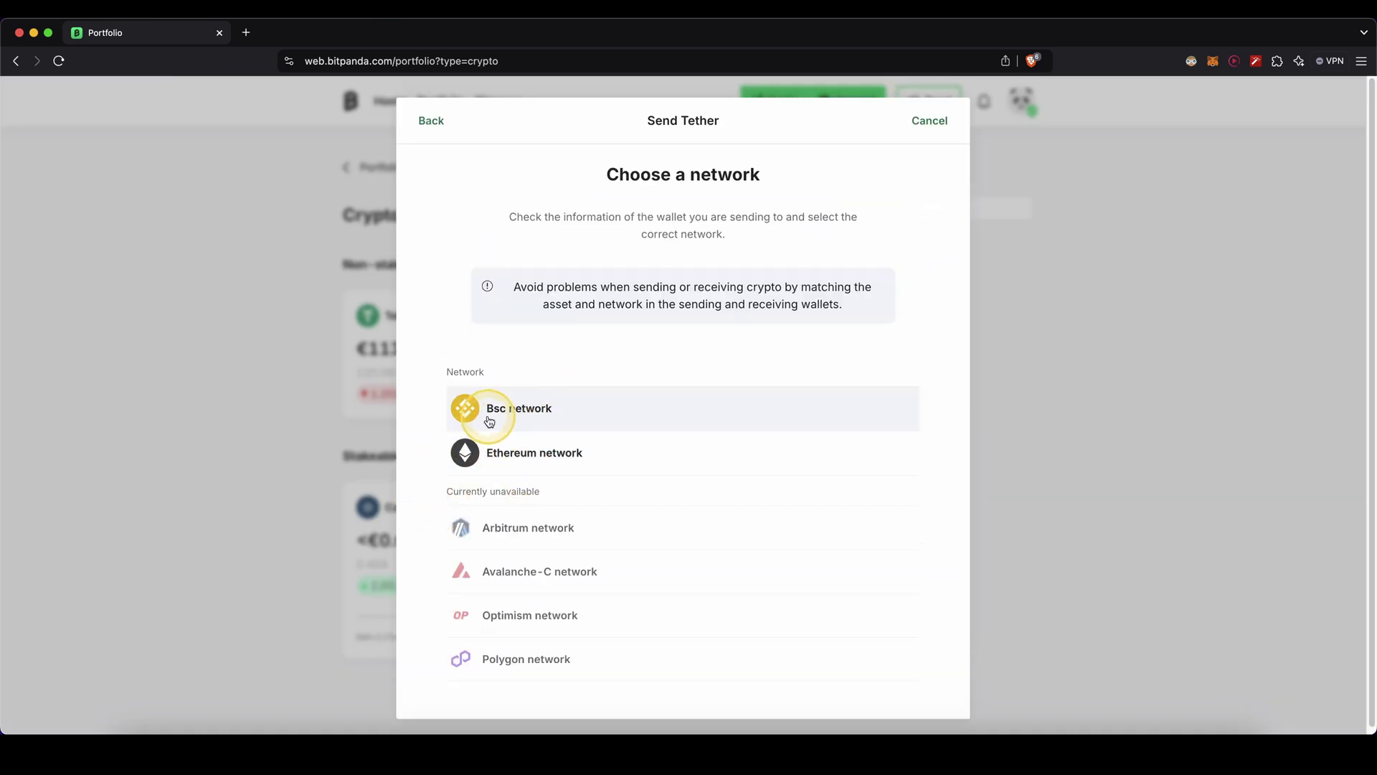
{"action": "left_click", "coordinate": [562, 412]}
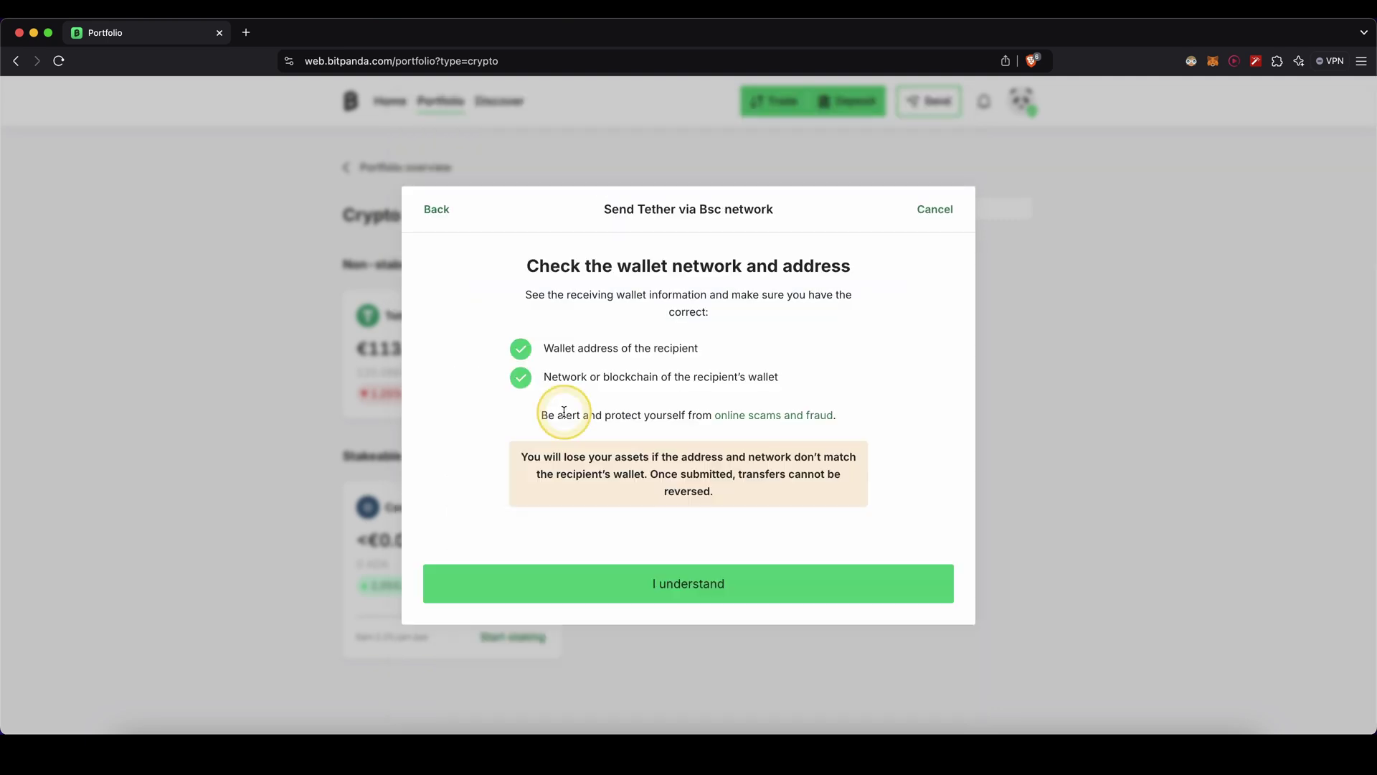
{"action": "left_click", "coordinate": [649, 568]}
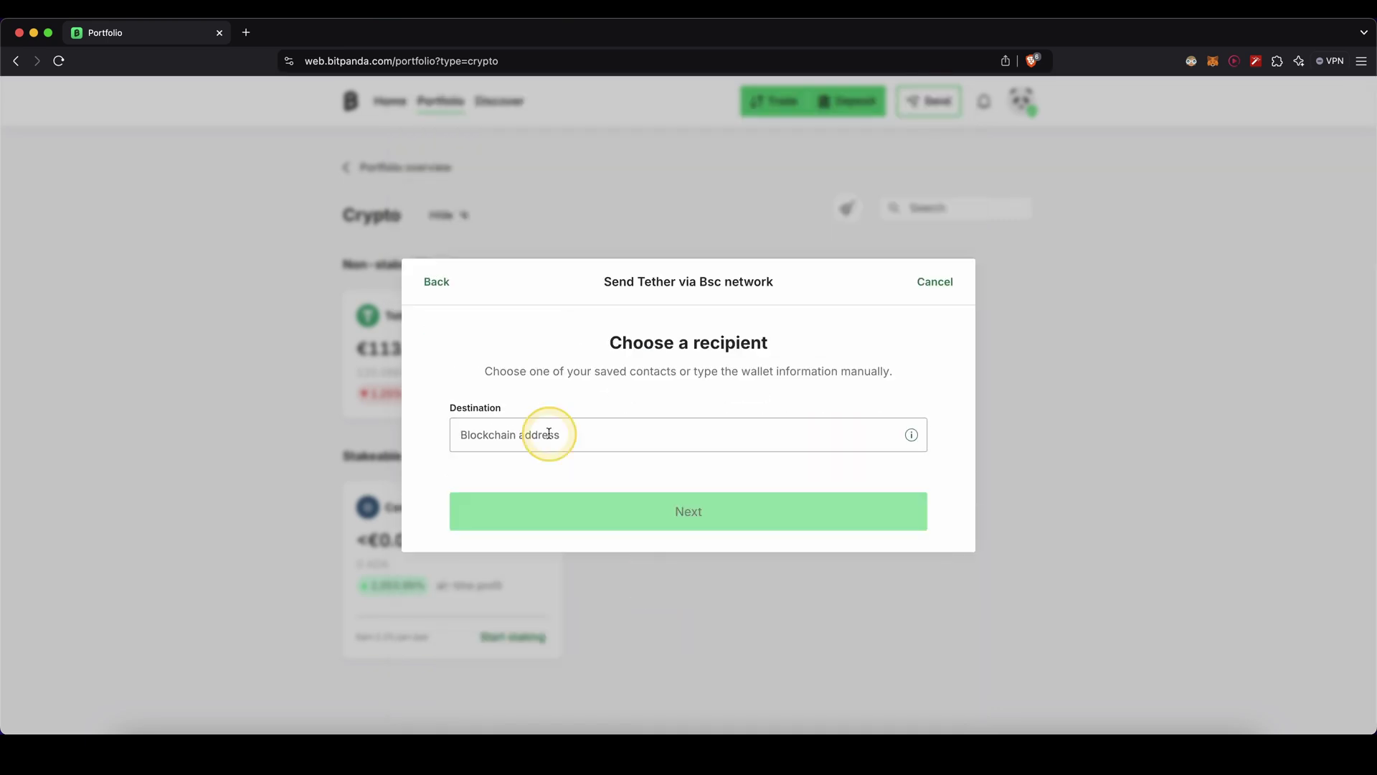
{"action": "left_click", "coordinate": [548, 434]}
{"action": "key", "text": "super+v"}
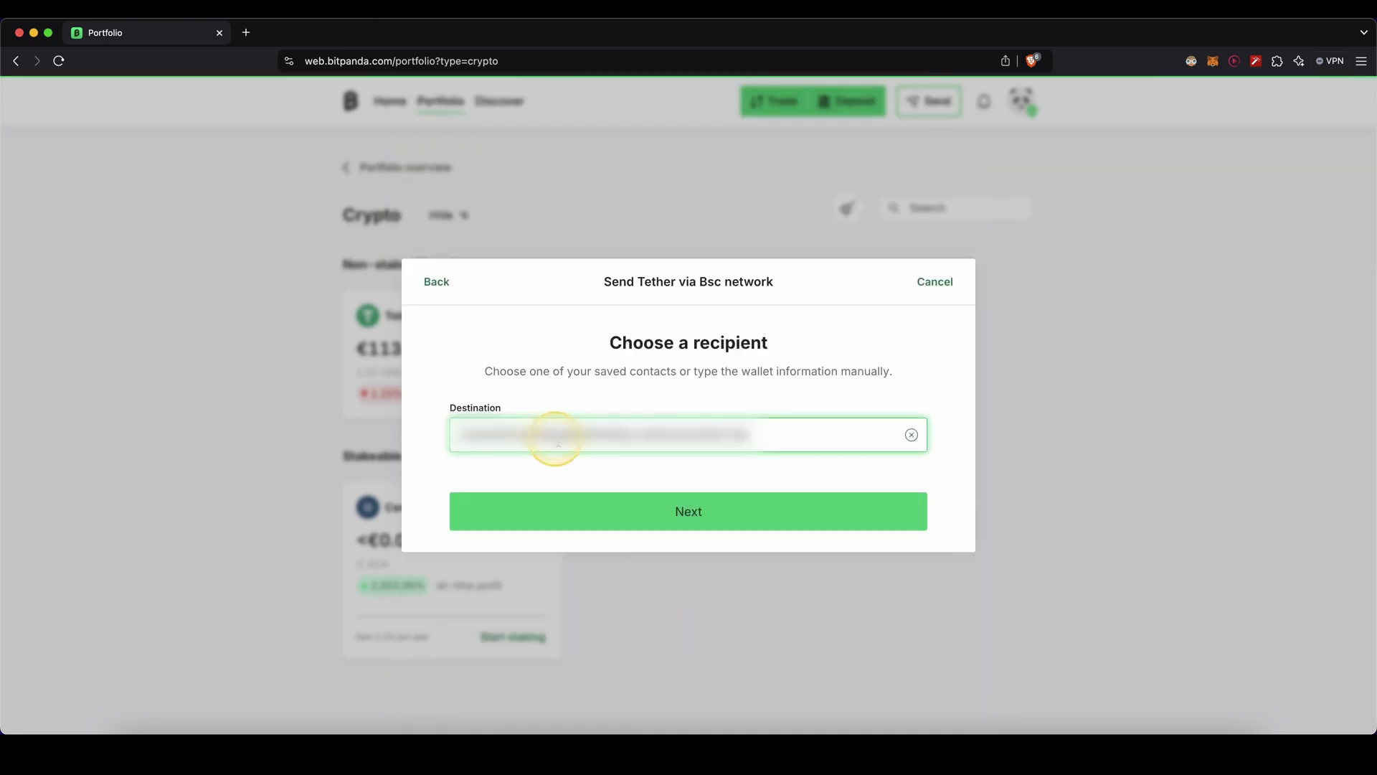
Step: Send the maximum 120.086797 USDT and confirm the asset, Bsc network and address are correct
{"action": "left_click", "coordinate": [625, 525]}
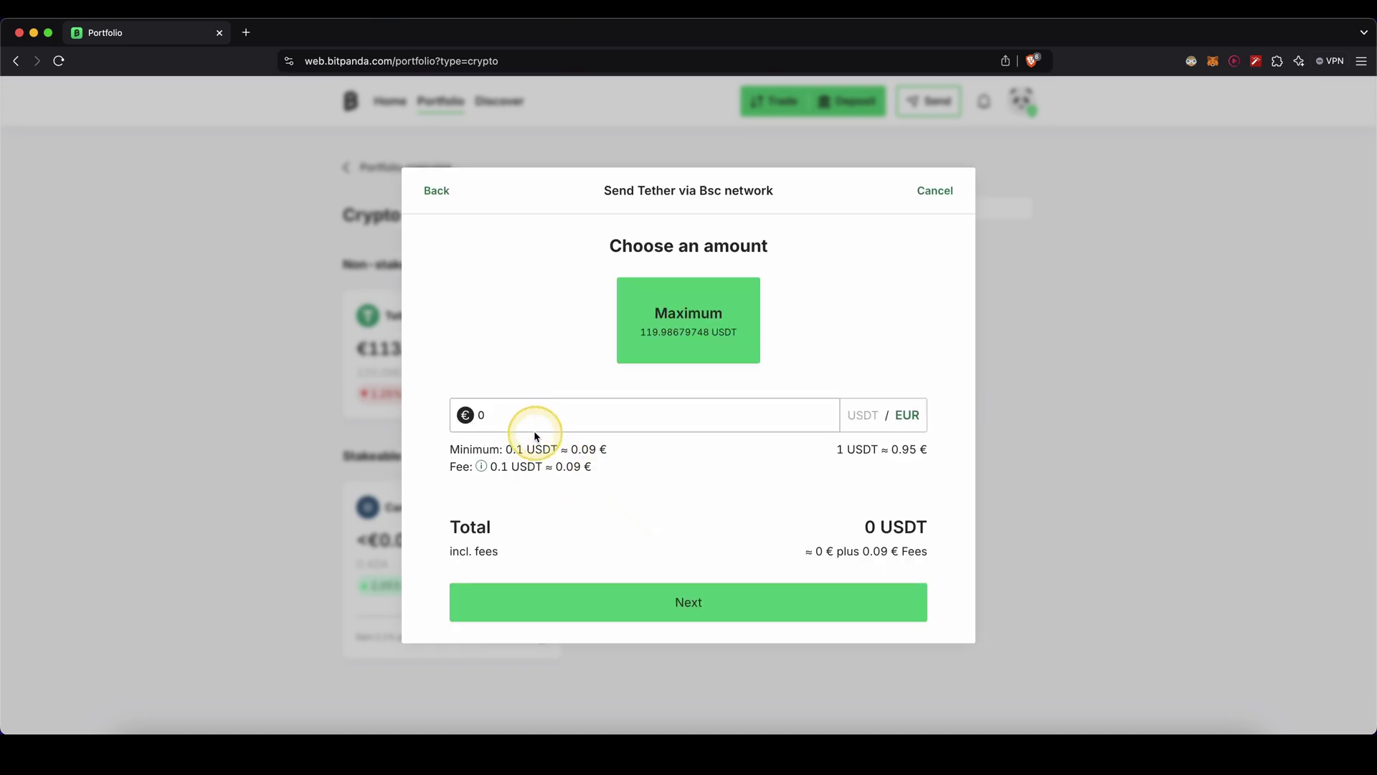
{"action": "left_click", "coordinate": [671, 331]}
{"action": "left_click", "coordinate": [703, 603]}
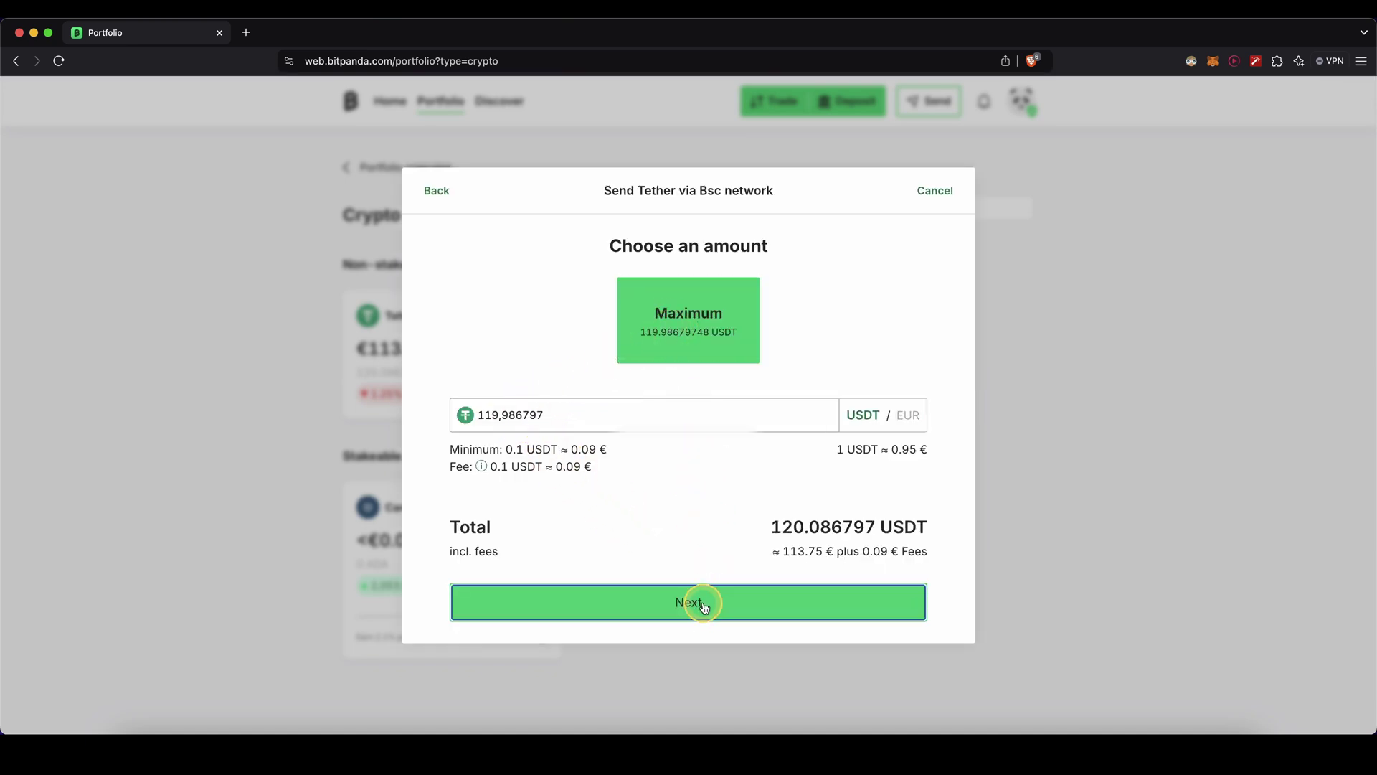
{"action": "left_click", "coordinate": [936, 561]}
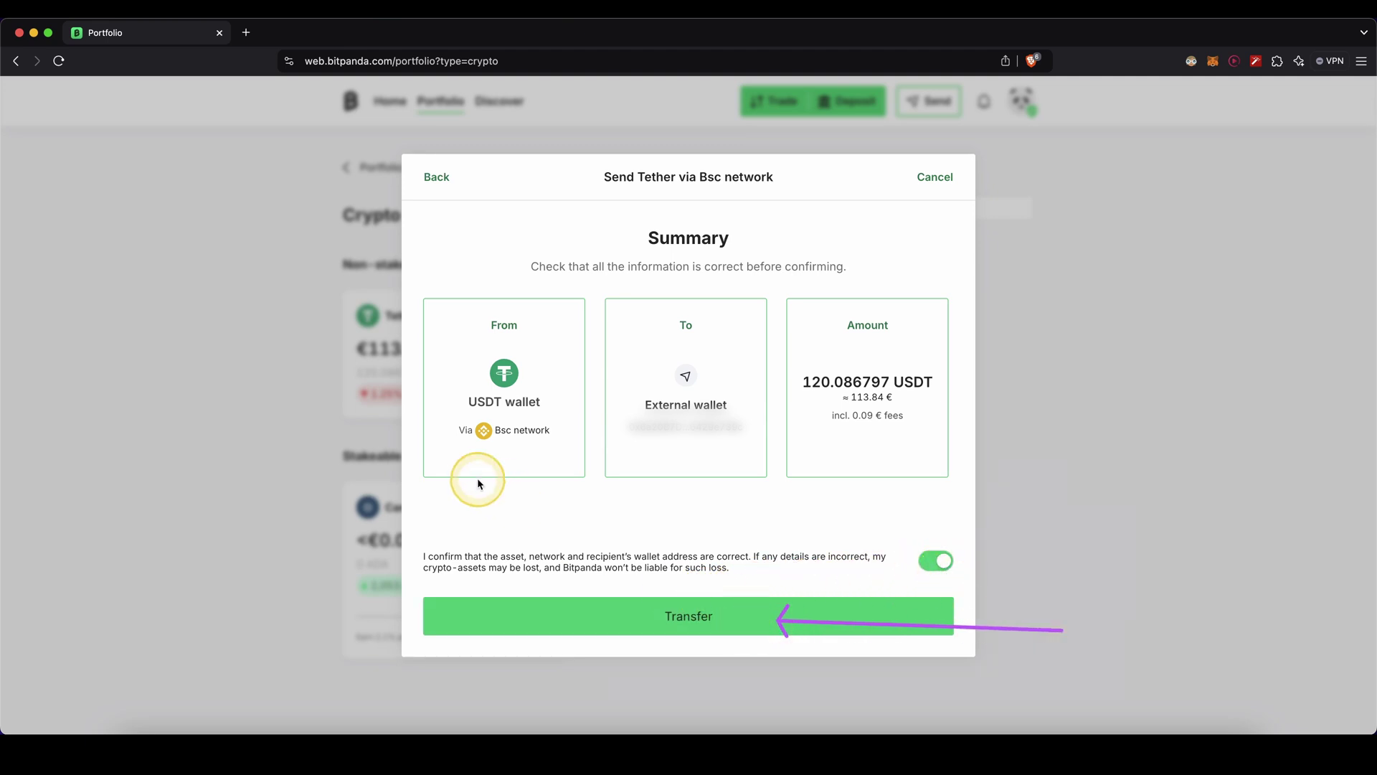
{"action": "left_click_drag", "start_coordinate": [454, 448], "coordinate": [572, 450]}
{"action": "left_click", "coordinate": [363, 478]}
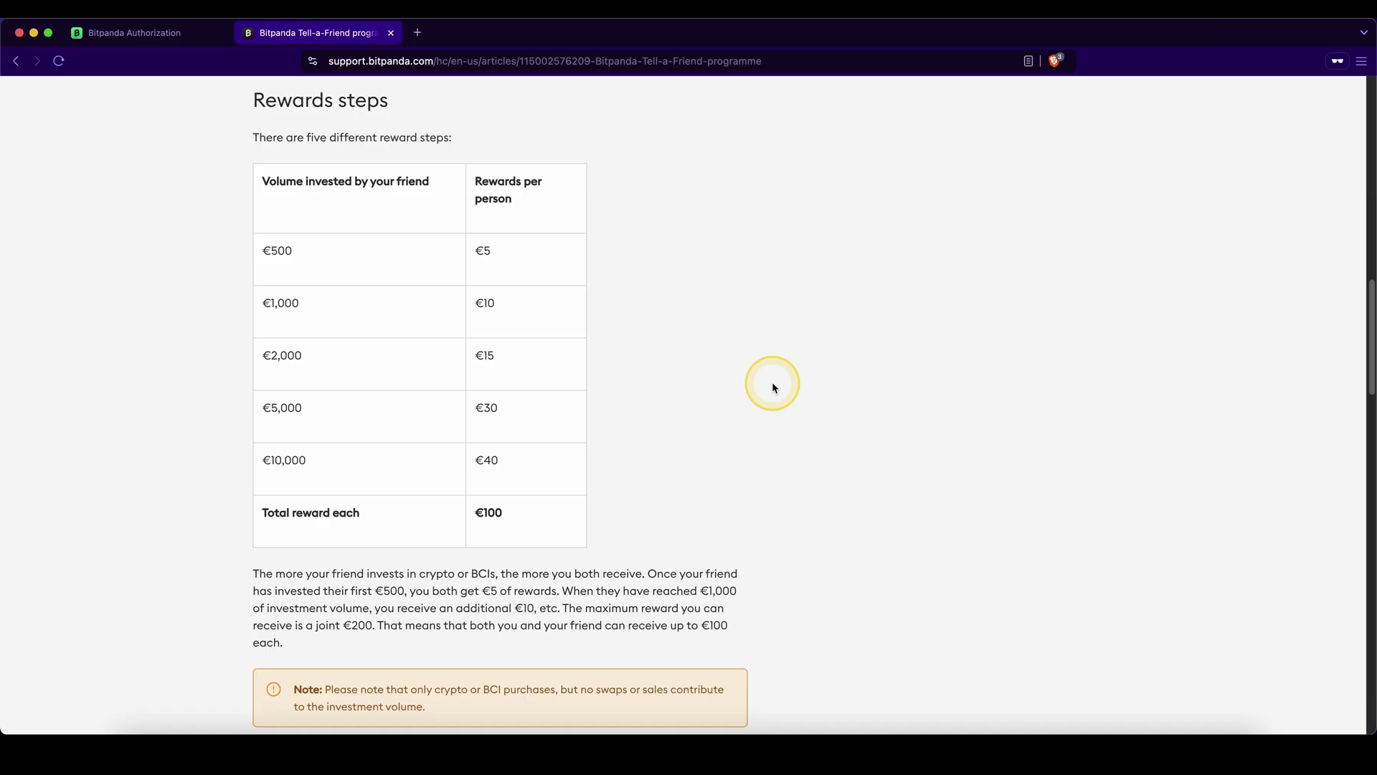
Step: Return to the registration form, point out the Email address field, and scroll toward Create account
{"action": "mouse_move", "coordinate": [768, 380]}
{"action": "left_mouse_down"}
{"action": "mouse_move", "coordinate": [512, 520]}
{"action": "mouse_move", "coordinate": [529, 513]}
{"action": "left_mouse_up"}
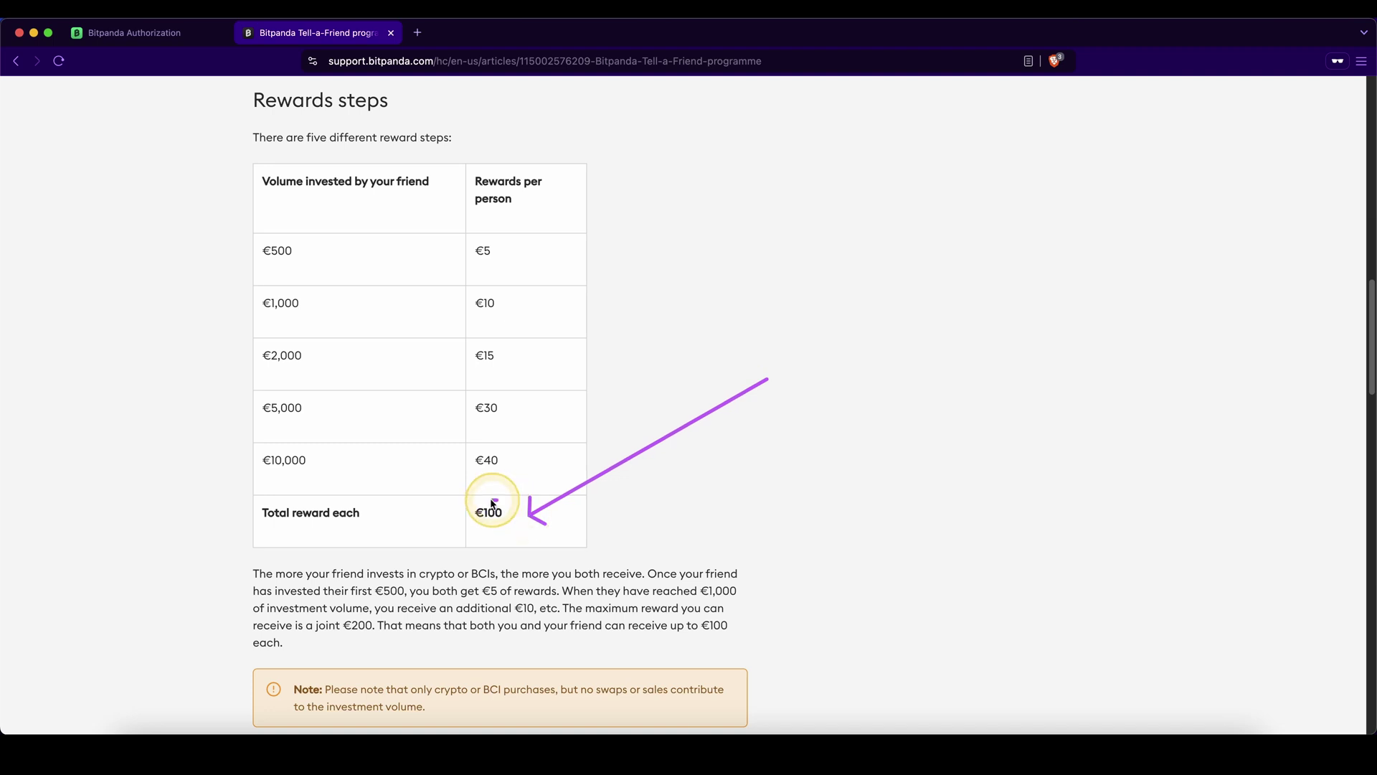
{"action": "key", "text": "ctrl+shift+Tab"}
{"action": "left_click_drag", "start_coordinate": [344, 335], "coordinate": [338, 657]}
{"action": "left_click_drag", "start_coordinate": [1083, 194], "coordinate": [836, 284]}
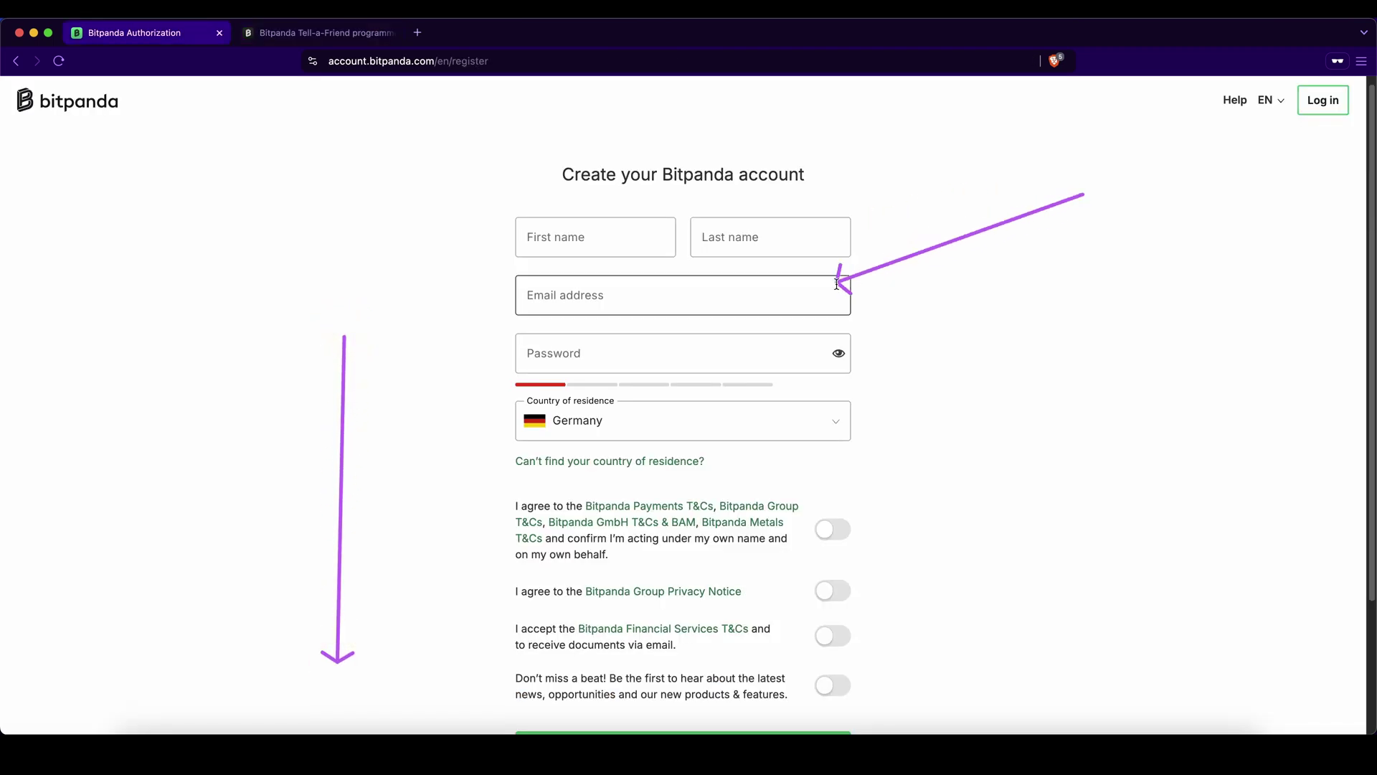
{"action": "scroll", "coordinate": [846, 388], "scroll_direction": "down", "scroll_amount": 3}
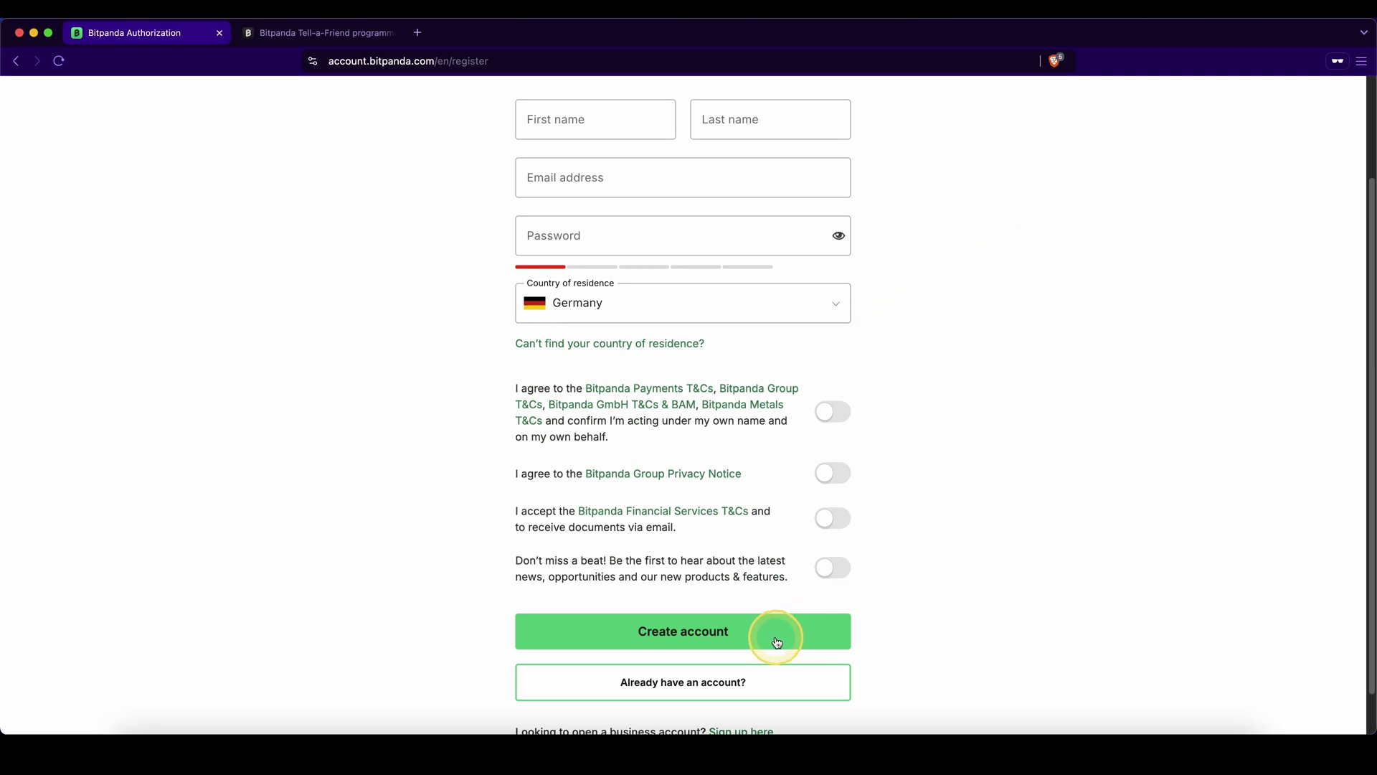